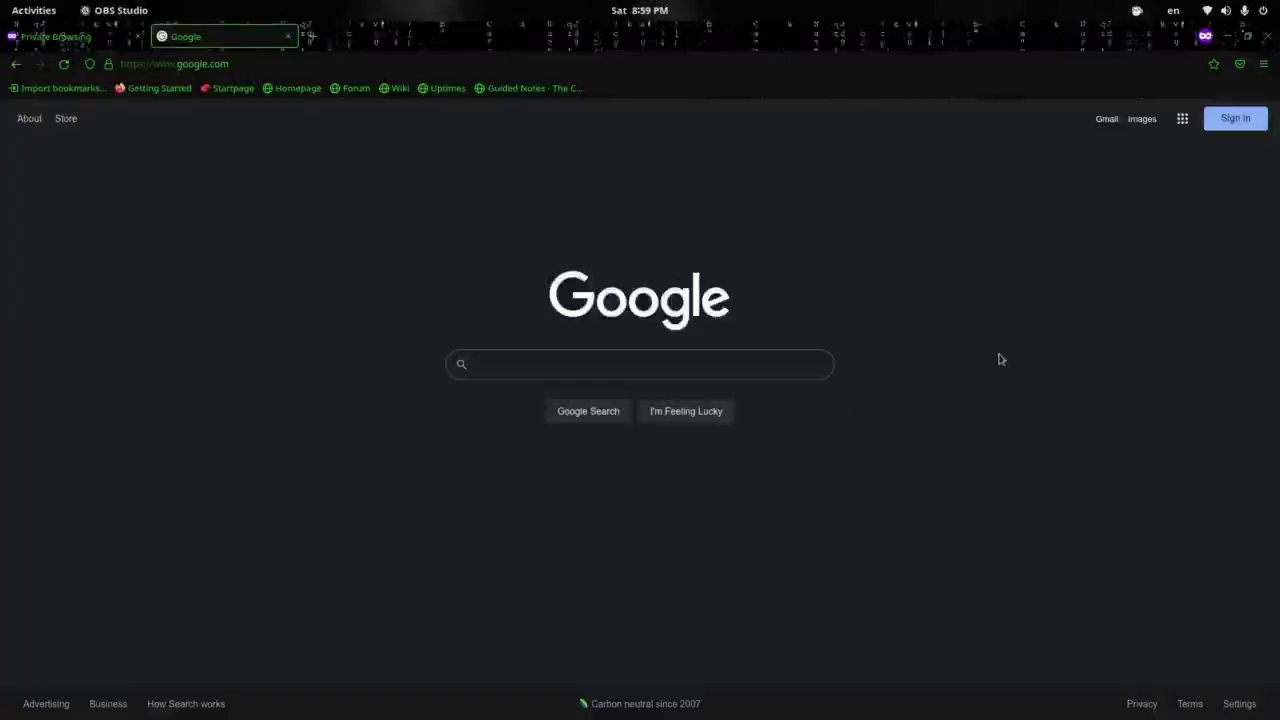
Search Google for 'alvr' and locate the alvr-org/ALVR GitHub result.
key("super")
left_click(890, 324)
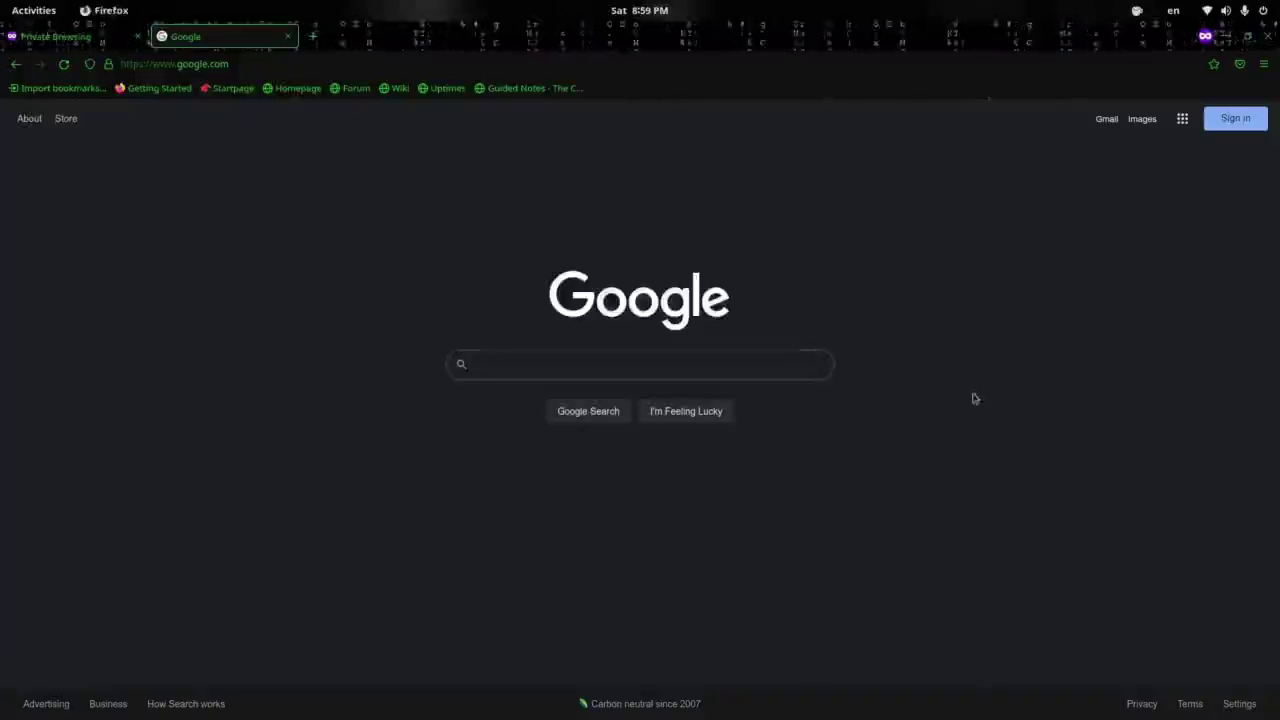
left_click(777, 368)
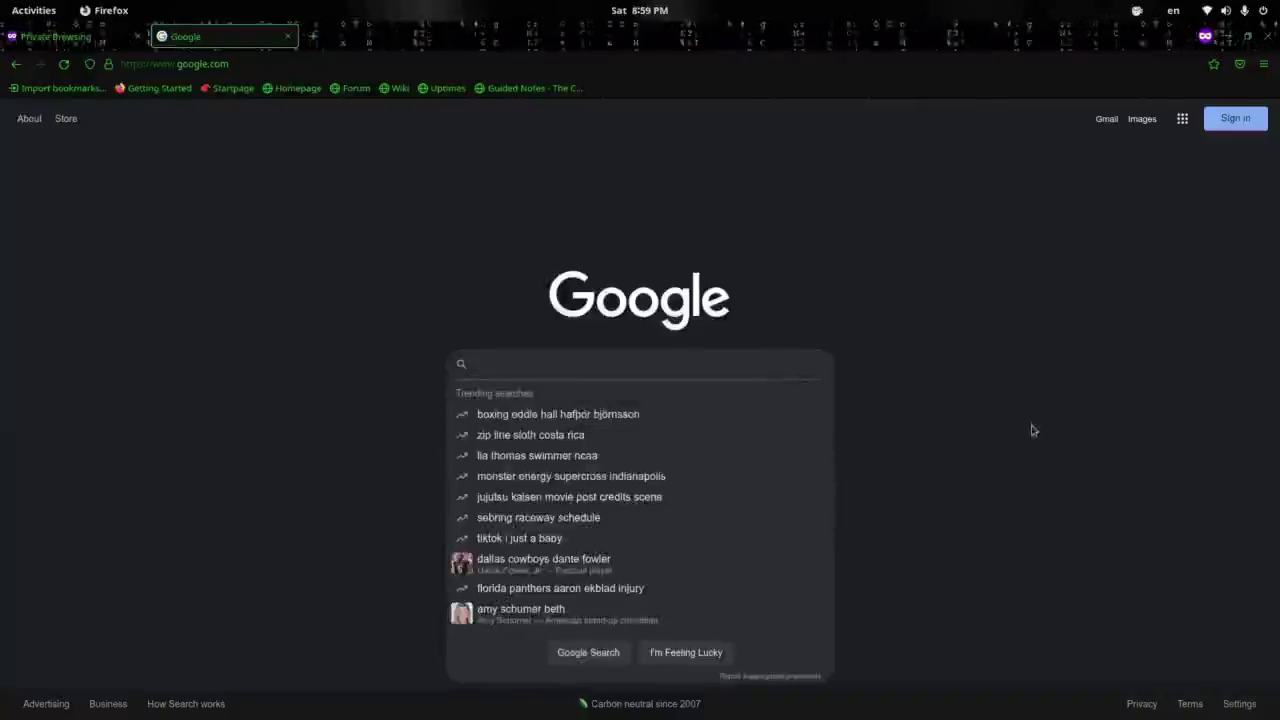
type("alvr")
key("Return")
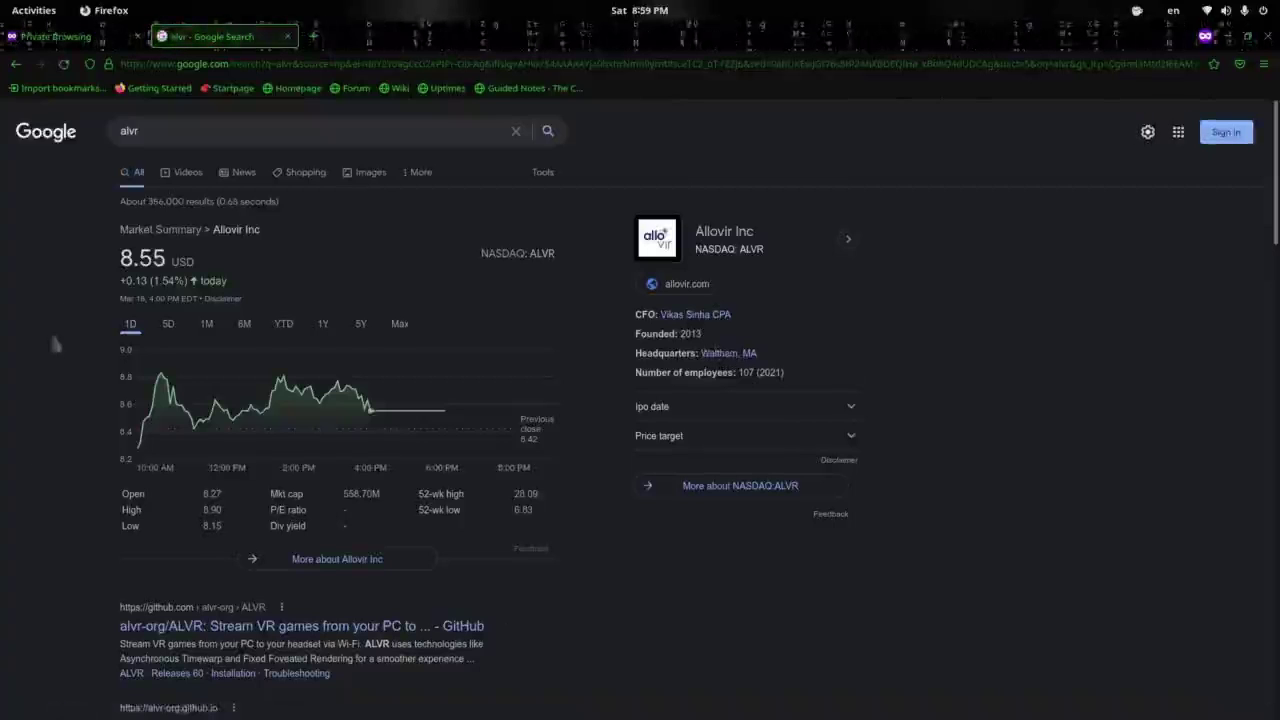
scroll(477, 299, "down", 5)
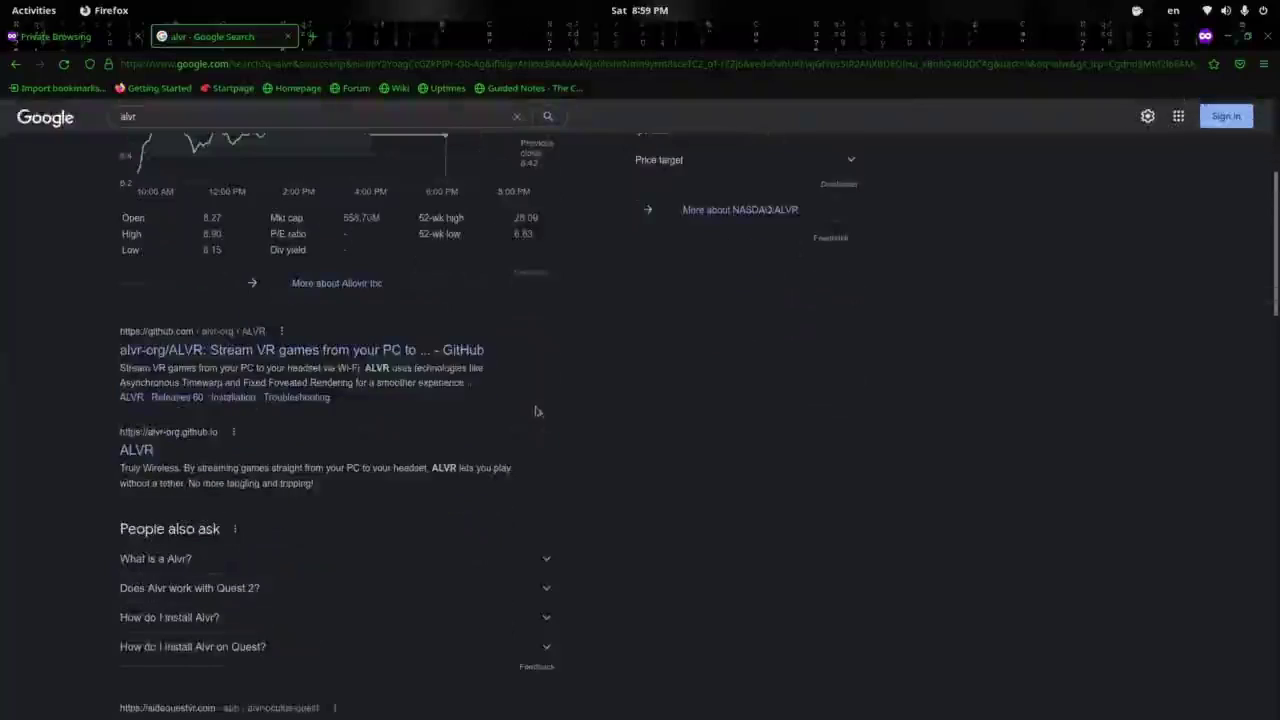
Open the alvr-org/ALVR repository and read its README down to Build from source.
left_click(323, 350)
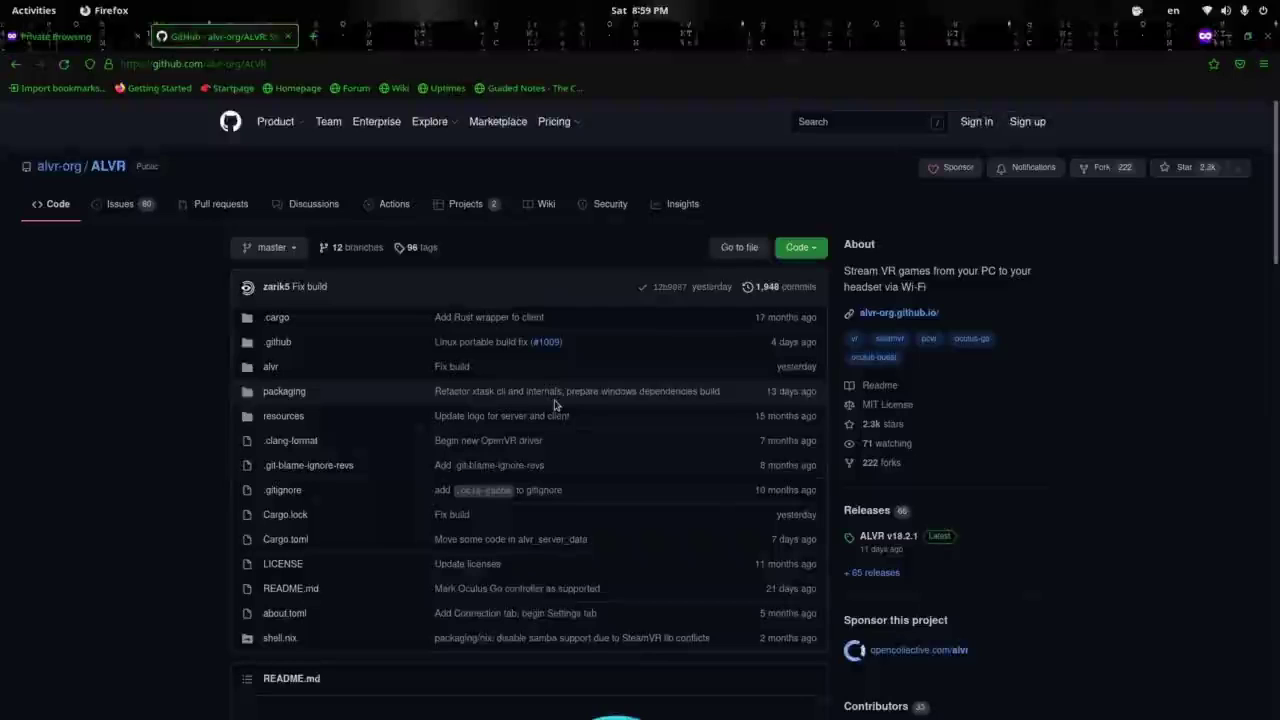
scroll(555, 405, "down", 10)
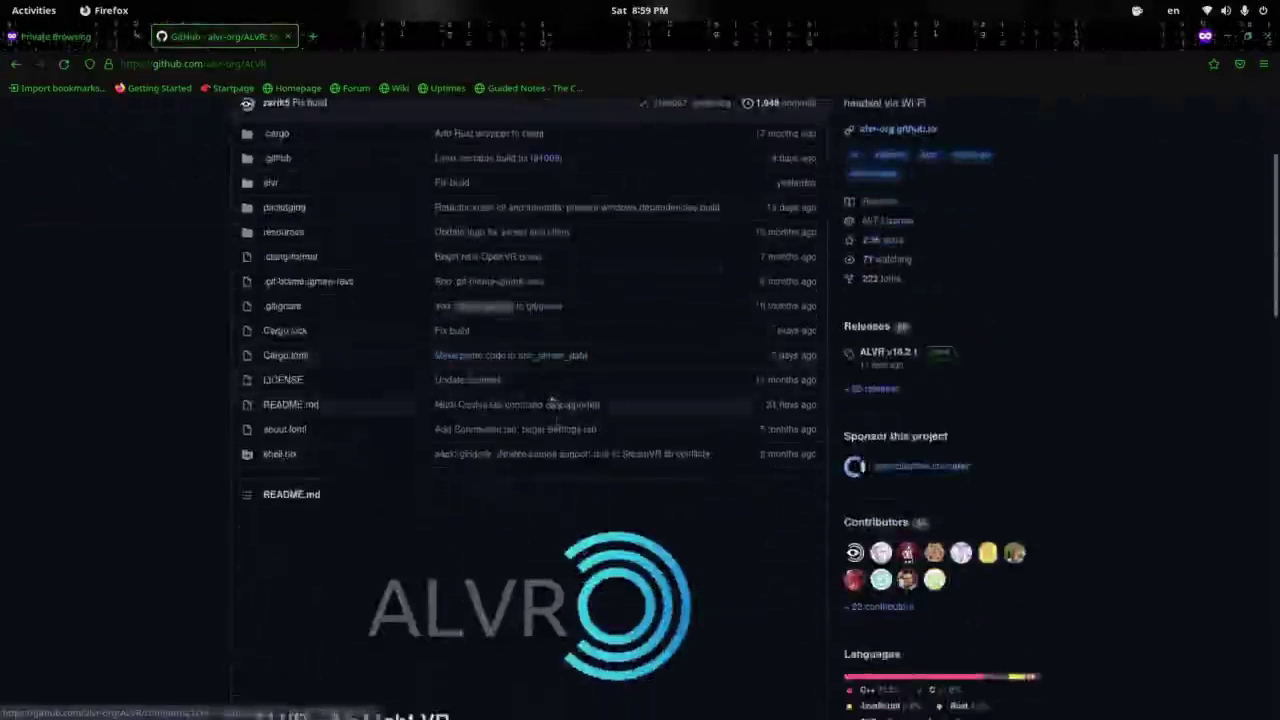
scroll(905, 509, "down", 13)
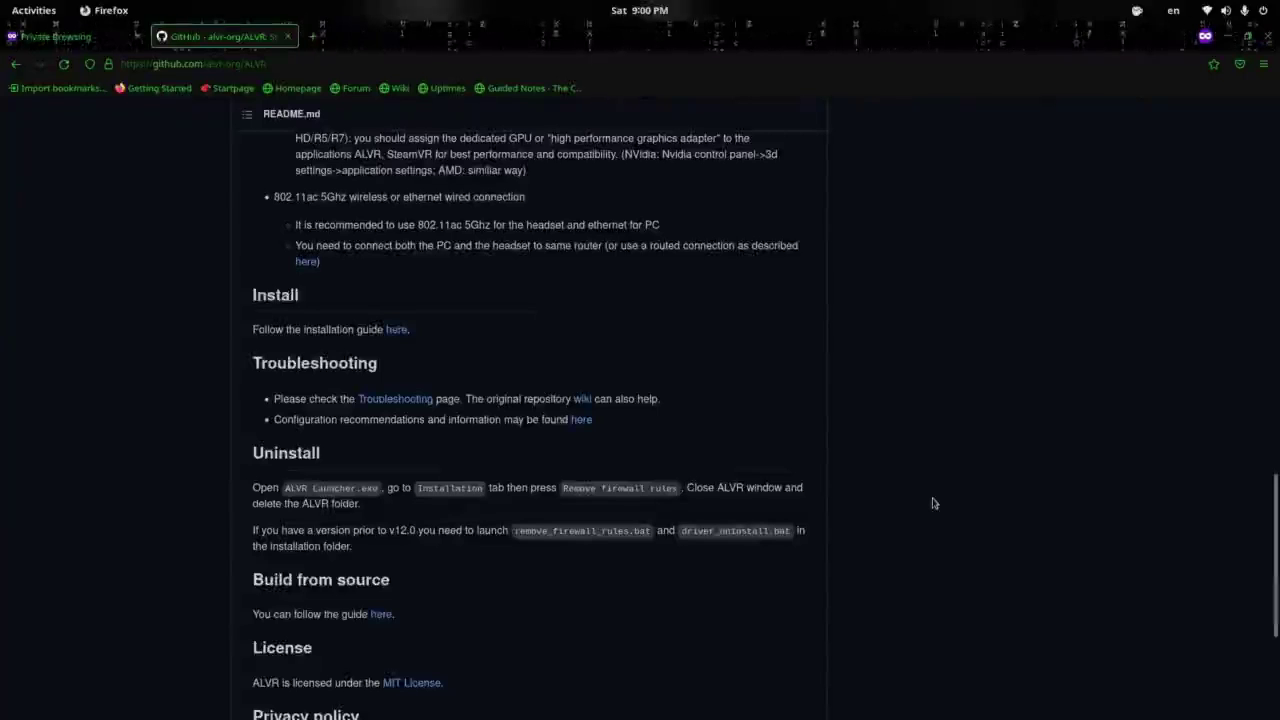
scroll(932, 503, "up", 13)
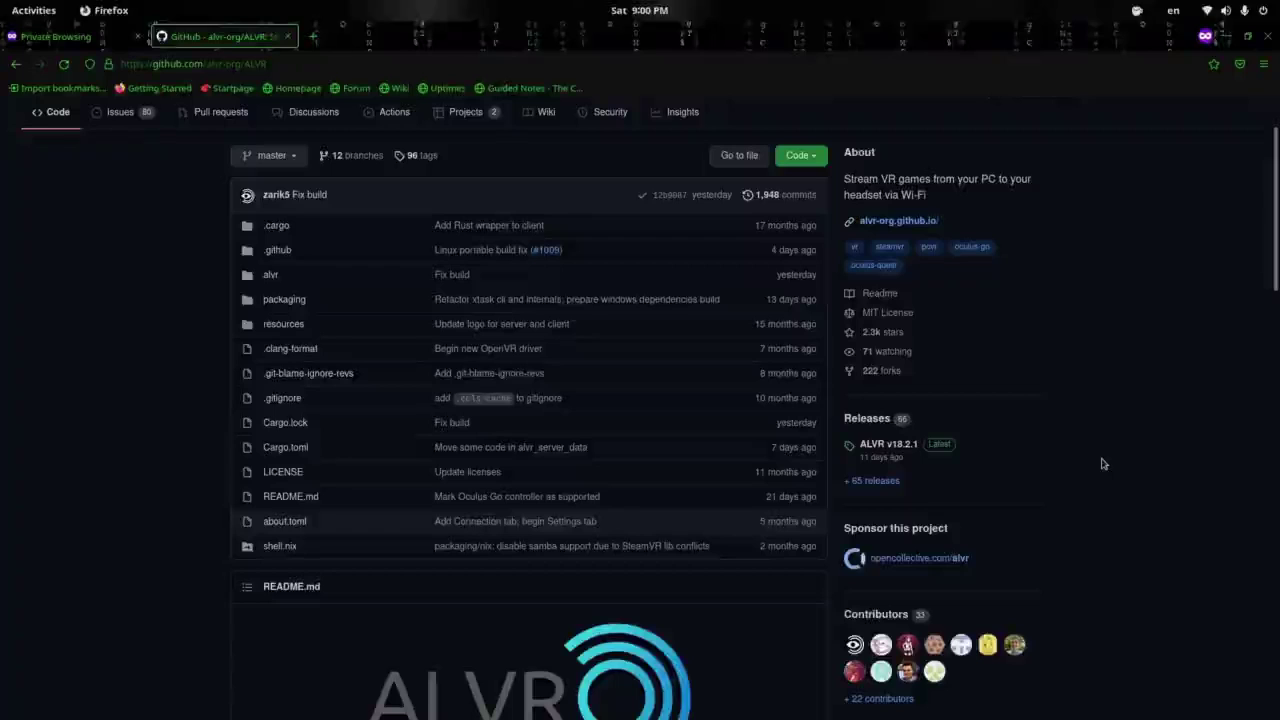
scroll(1100, 455, "down", 7)
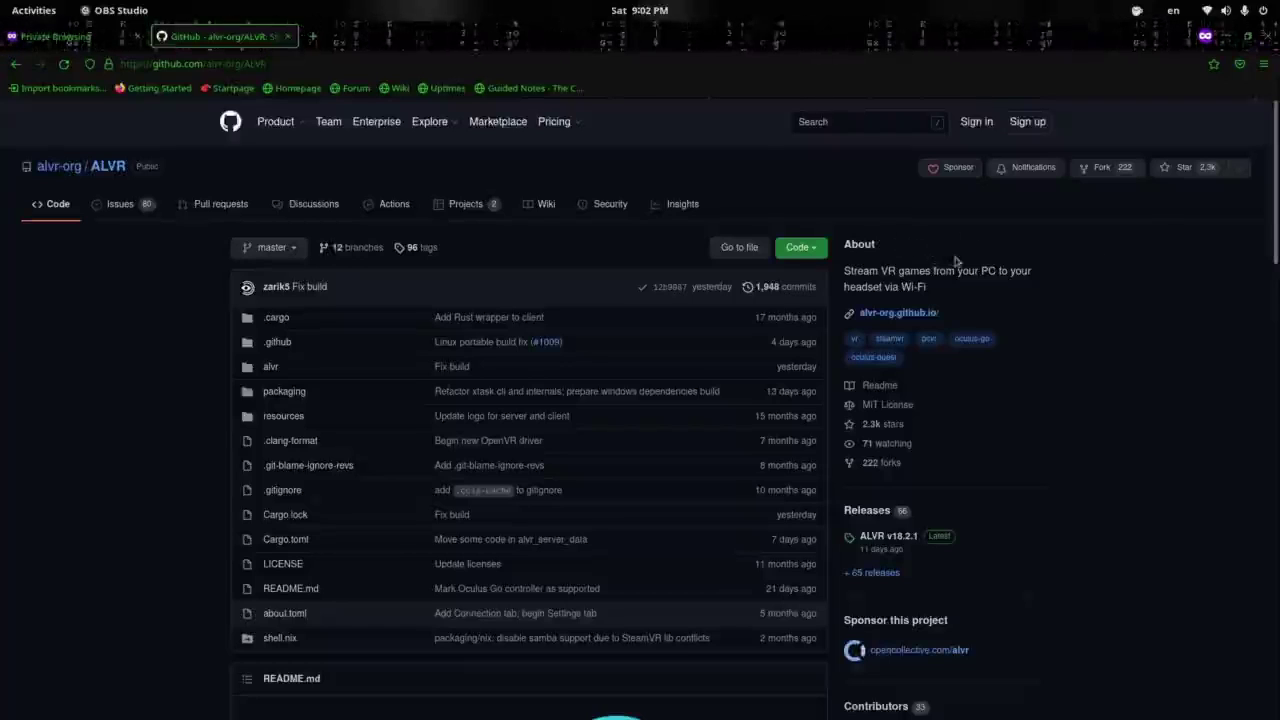
scroll(955, 261, "down", 5)
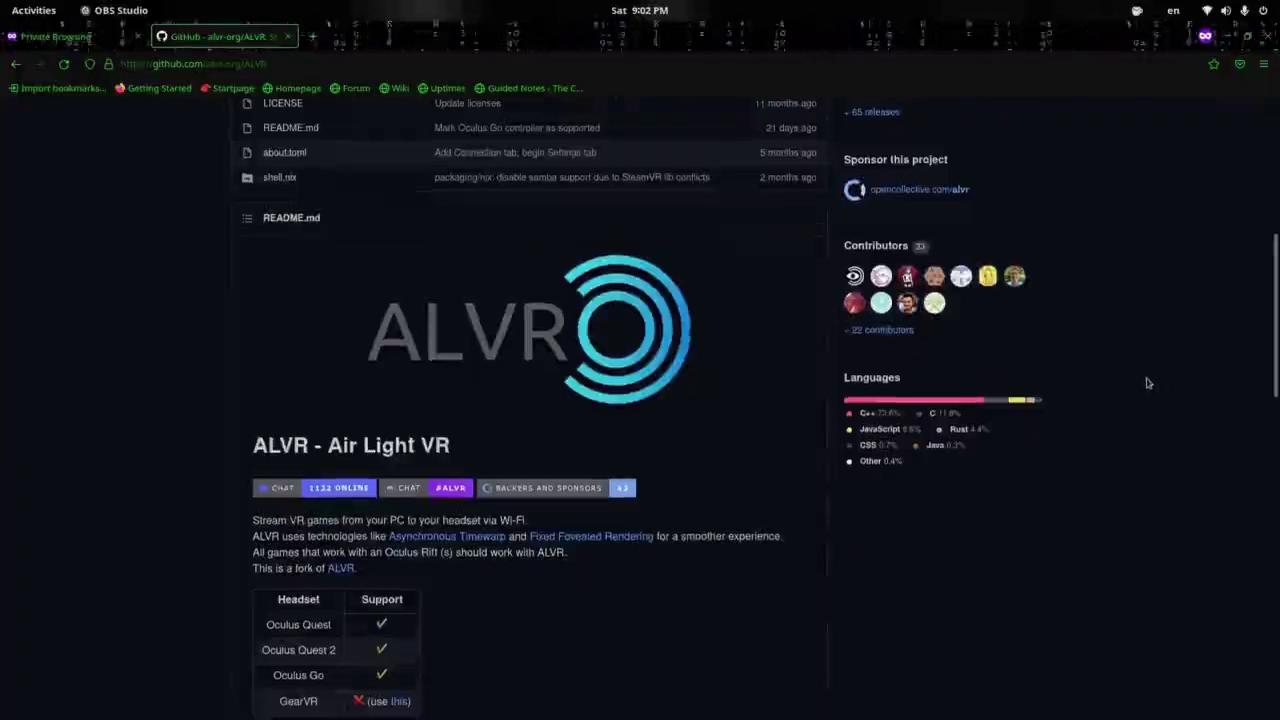
scroll(1147, 383, "down", 9)
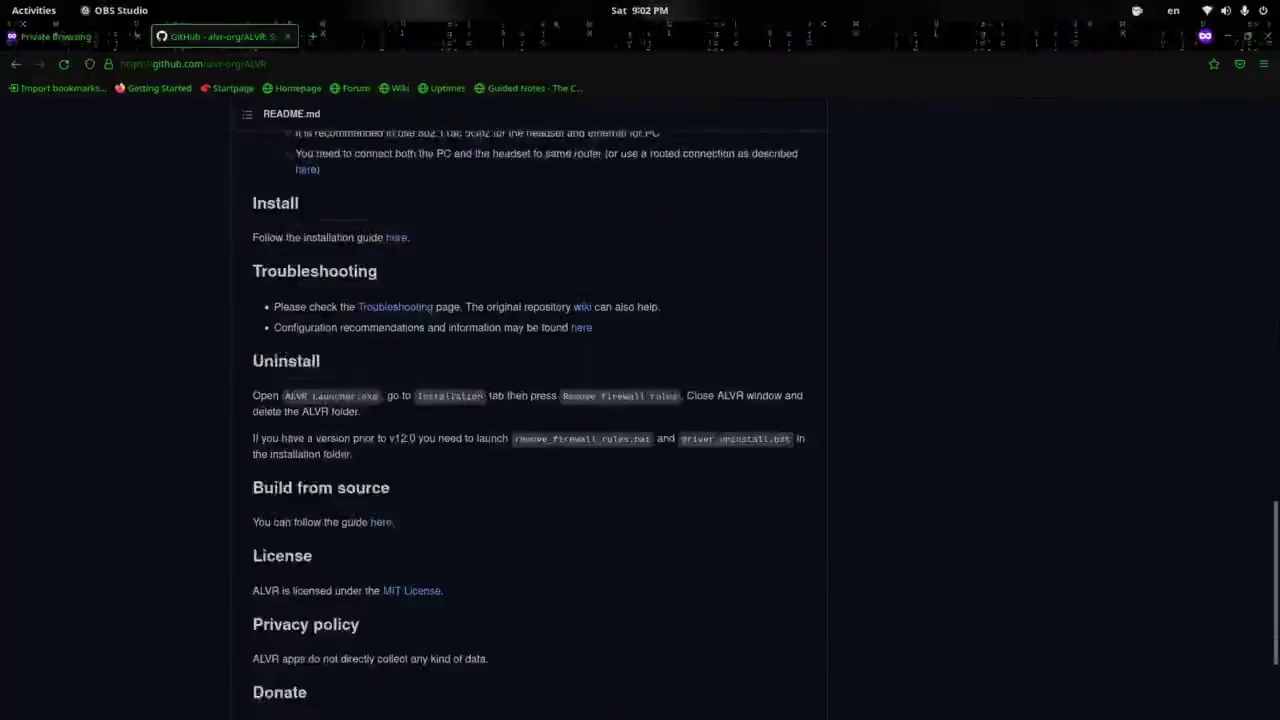
scroll(1257, 377, "down", 2)
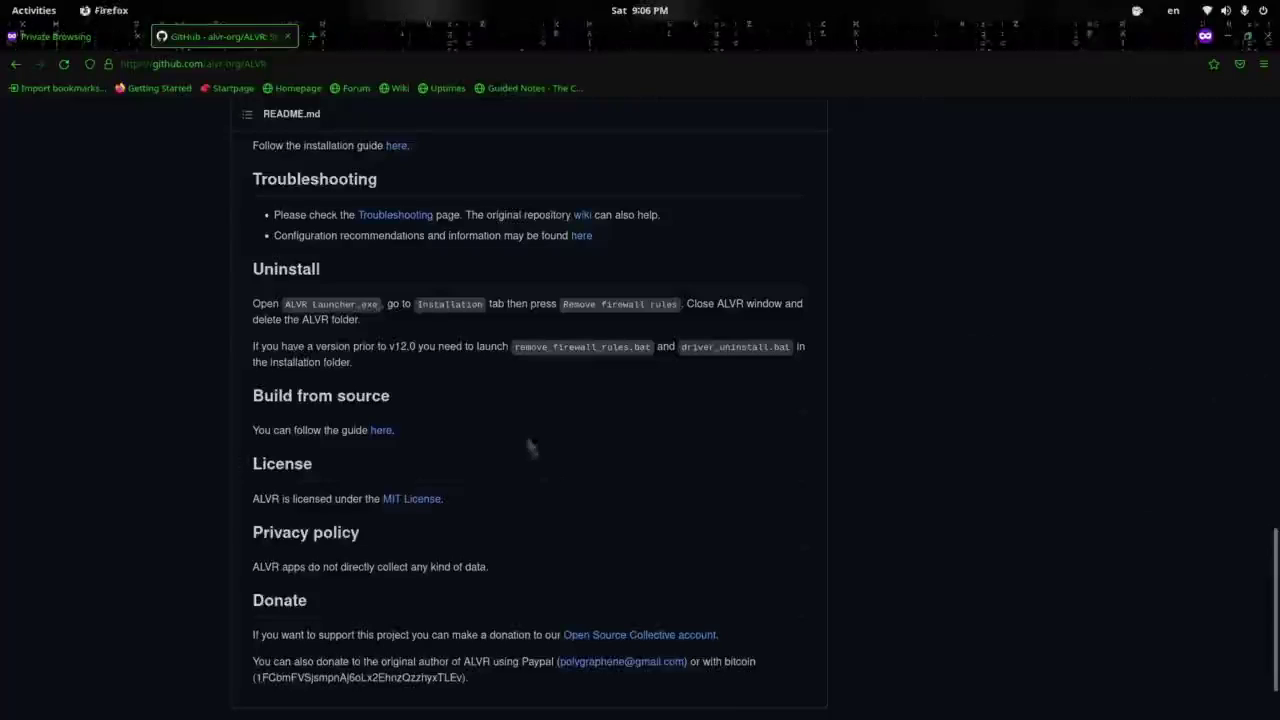
Follow the Build from source link, browse alvr-org and ALVR-nightly, then return to the README.
left_click(381, 431)
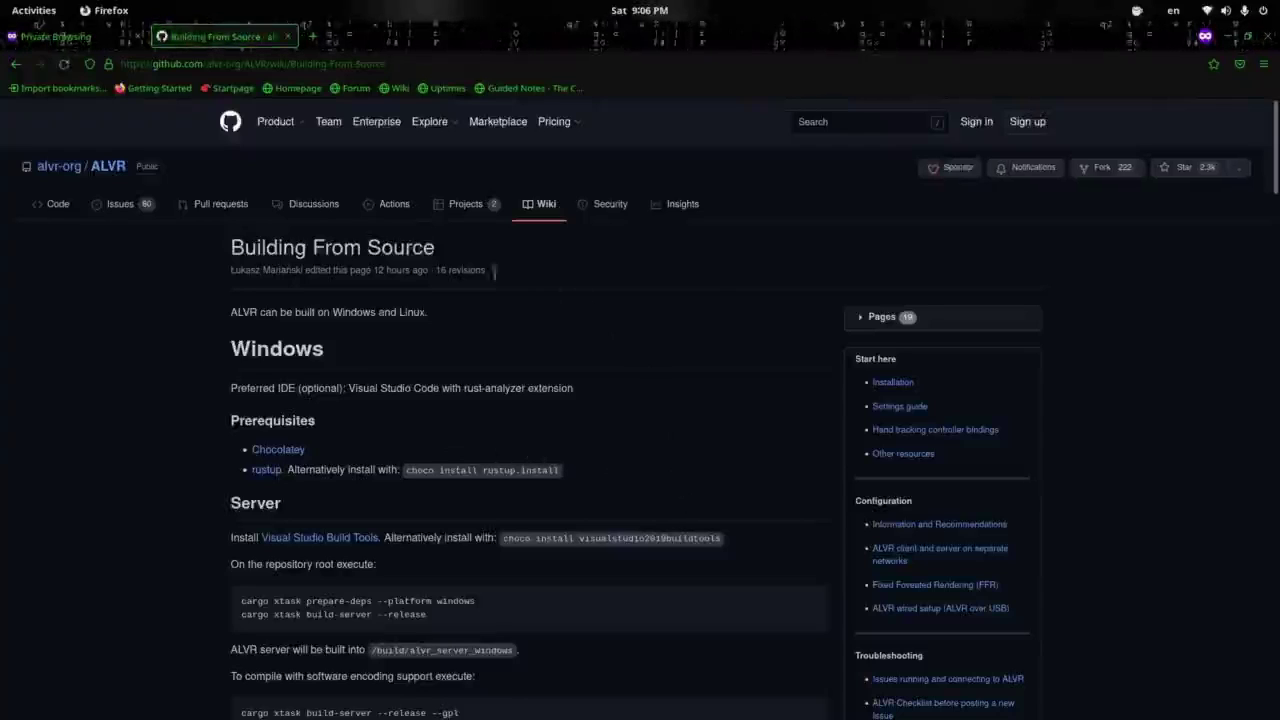
left_click(76, 166)
scroll(595, 487, "down", 3)
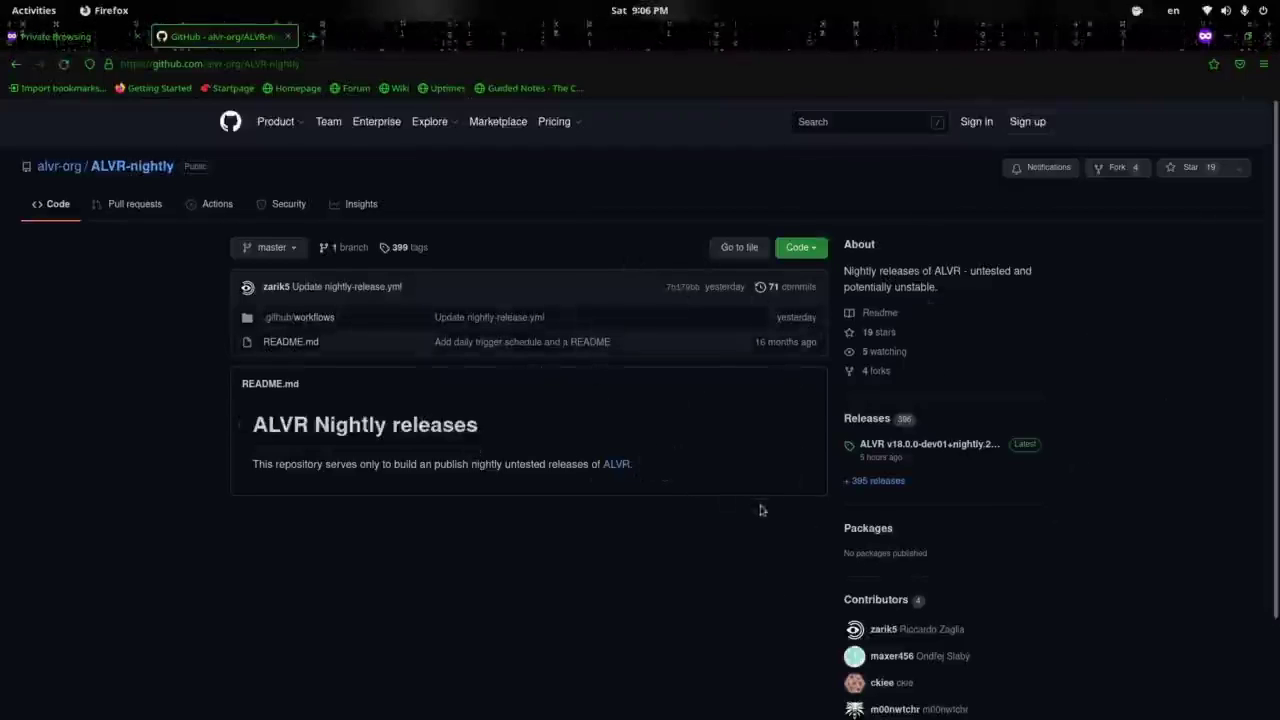
scroll(760, 510, "down", 2)
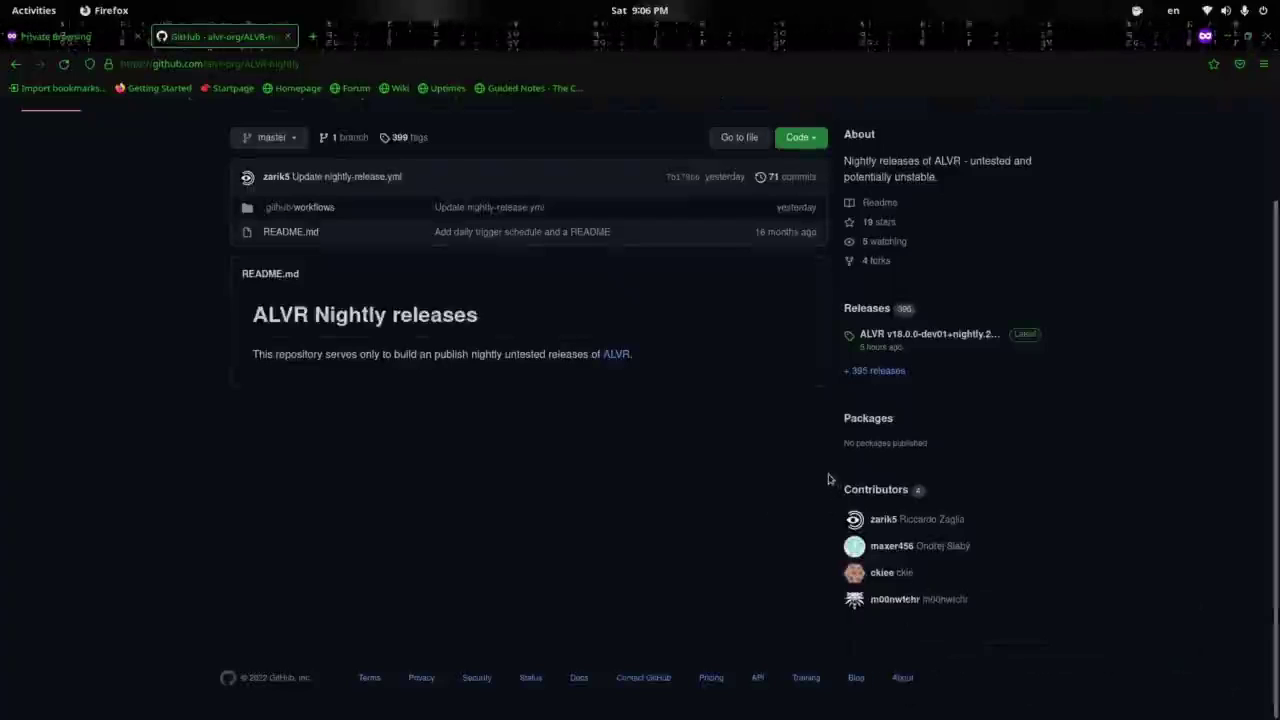
left_click(22, 66)
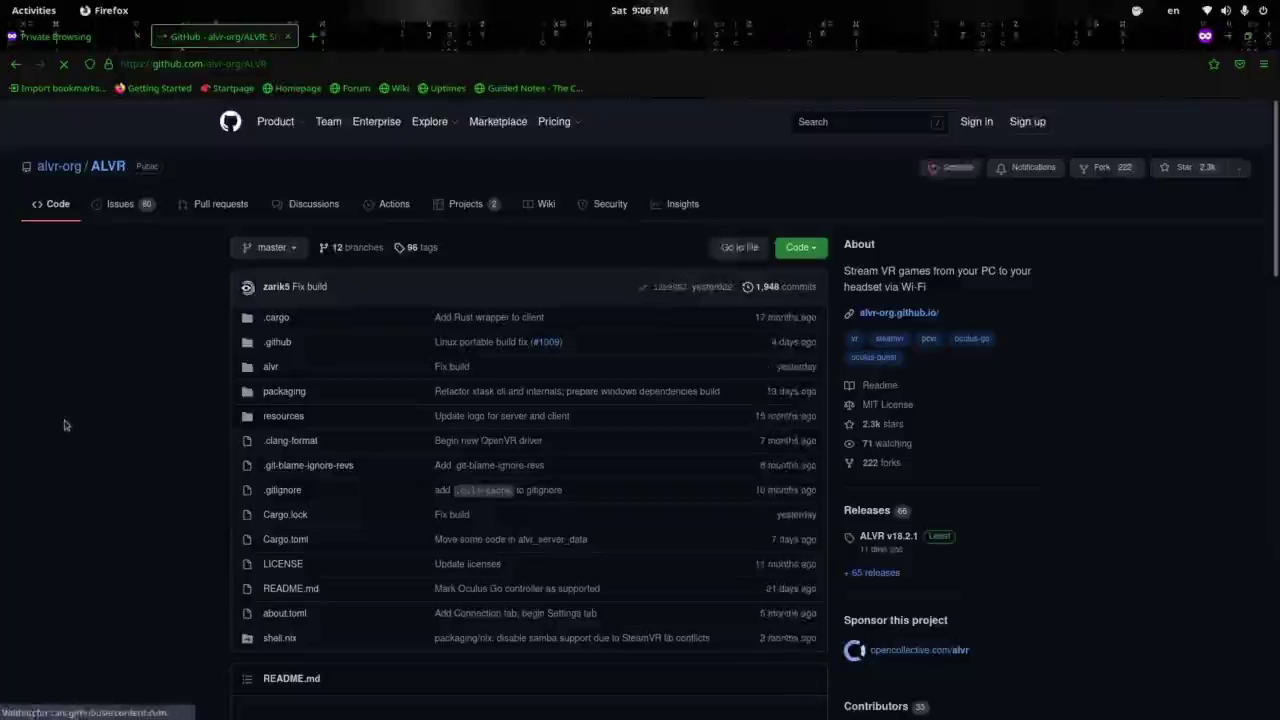
scroll(63, 423, "down", 15)
scroll(331, 523, "down", 3)
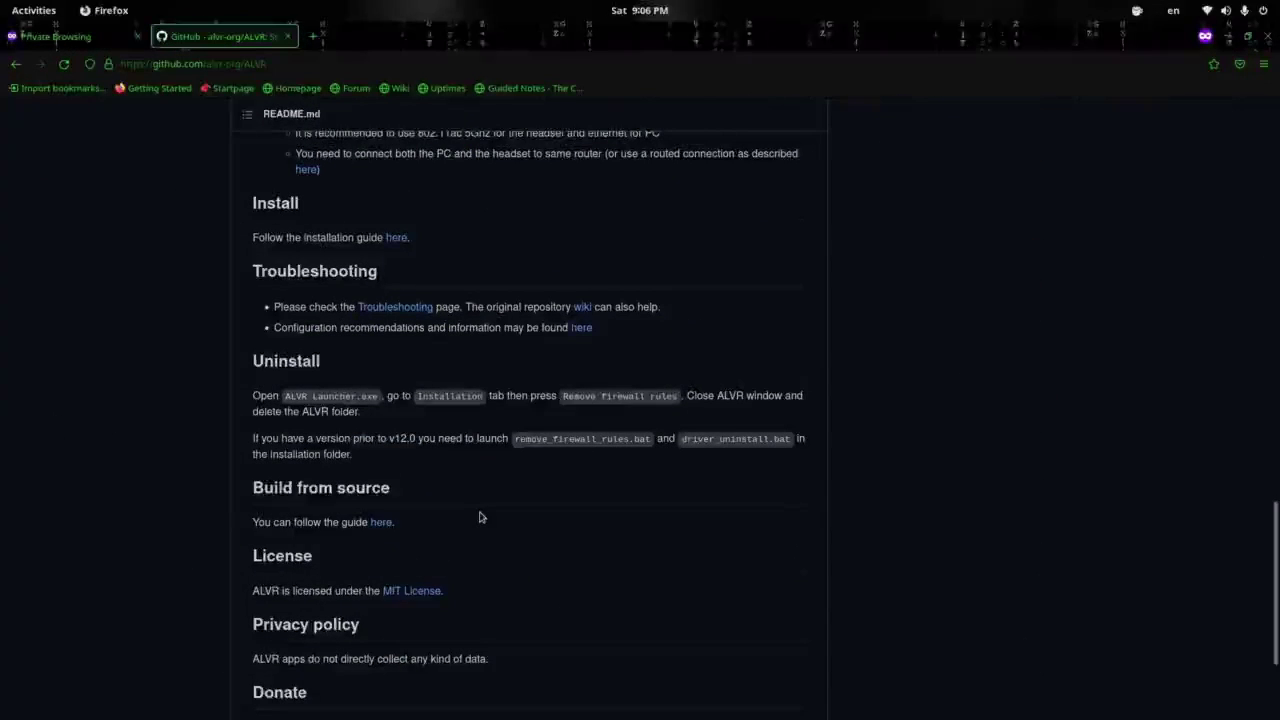
Read the Building From Source guide down through its Linux, Building and Client sections.
left_click(379, 522)
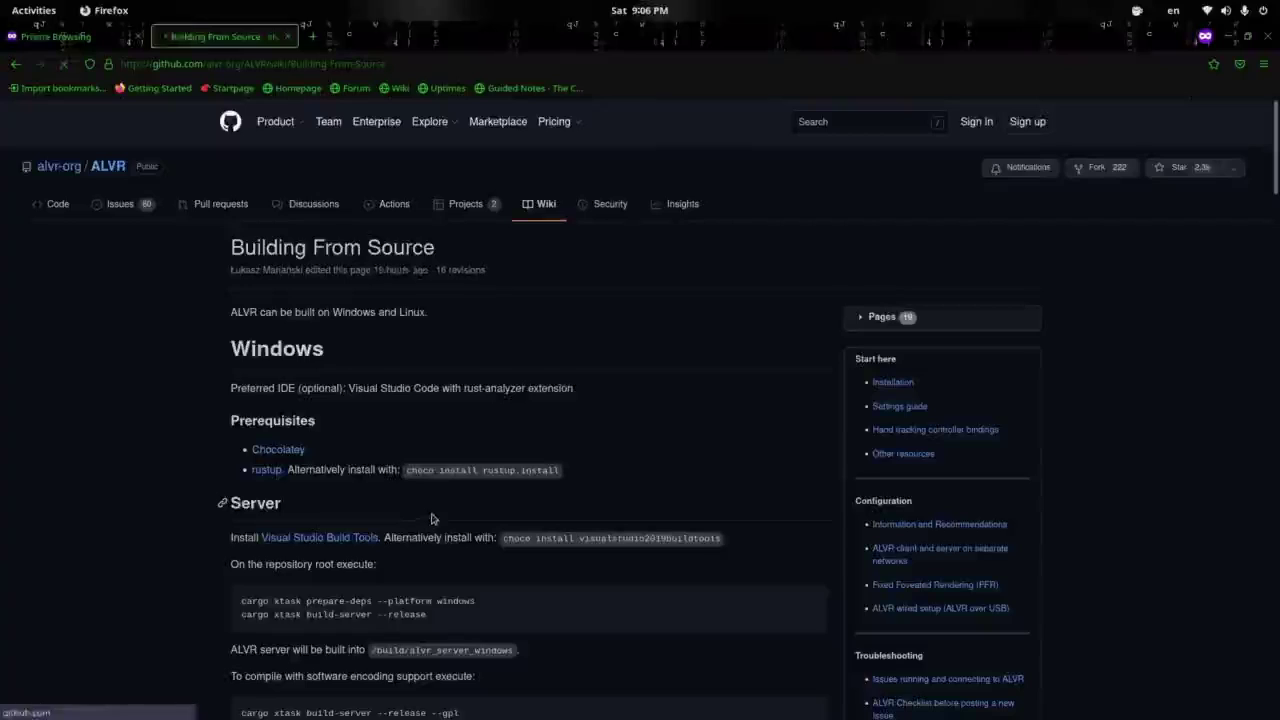
scroll(520, 526, "down", 3)
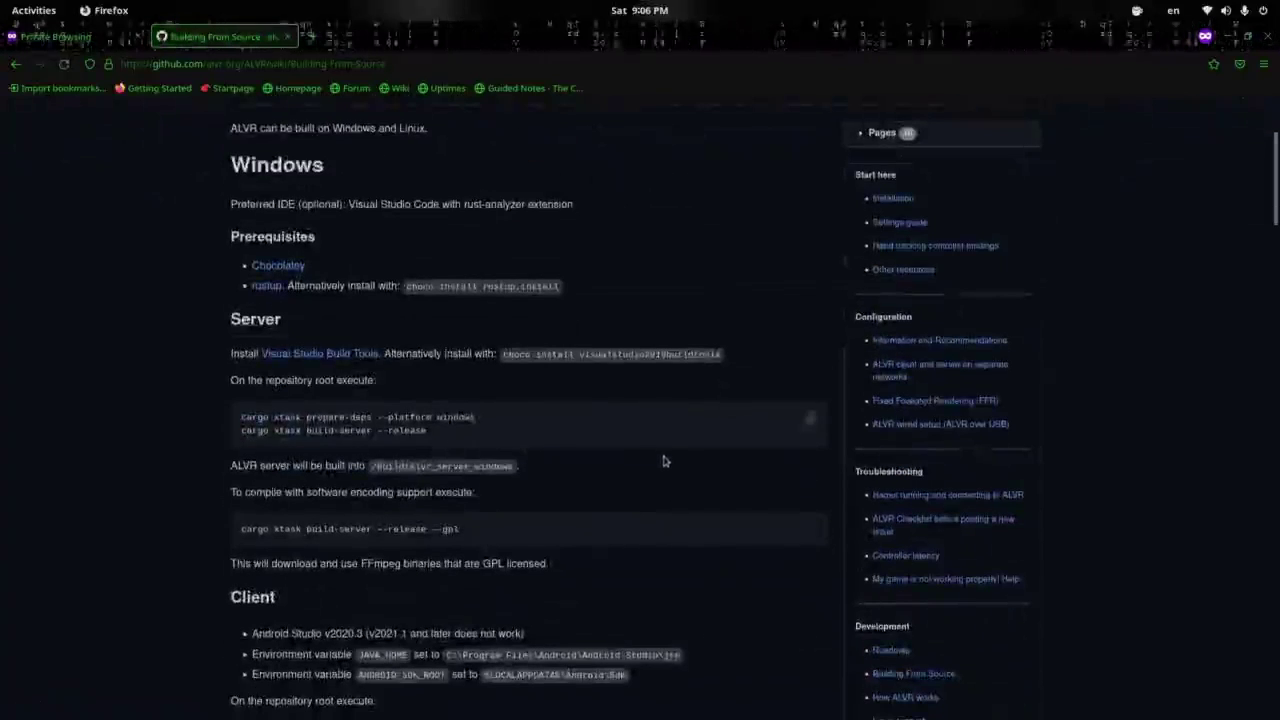
scroll(666, 471, "down", 10)
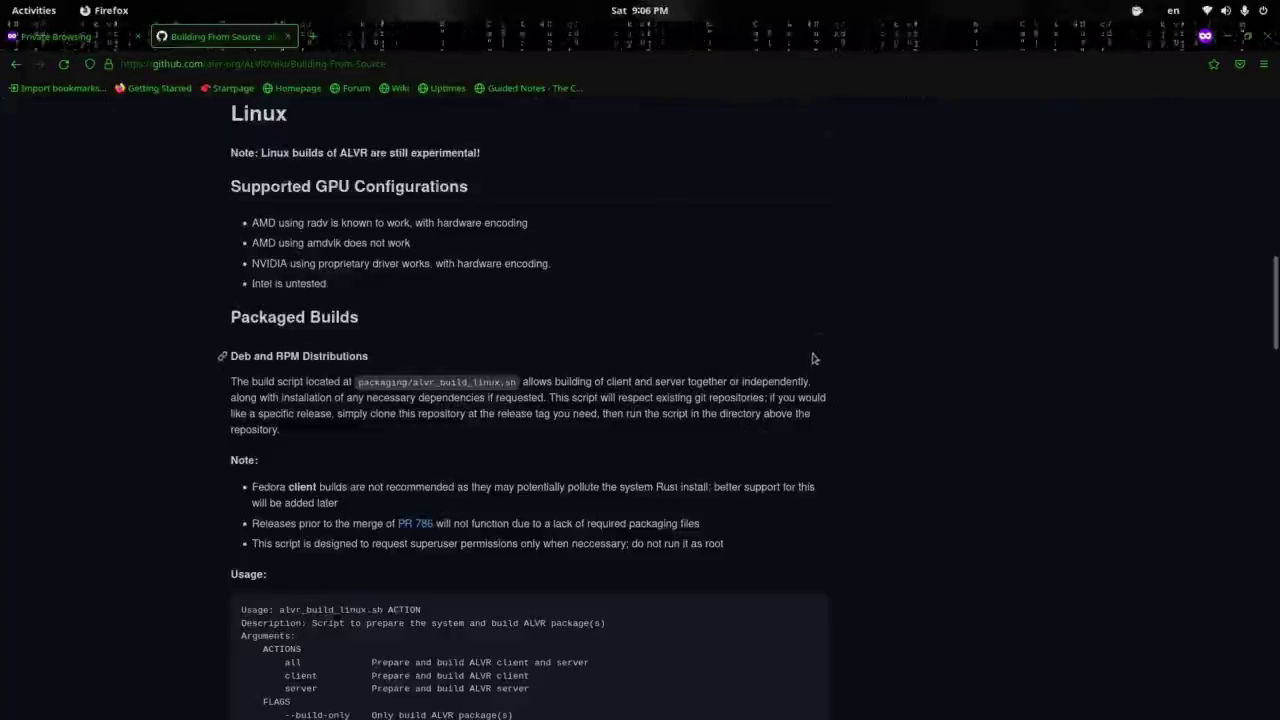
scroll(810, 357, "down", 2)
scroll(812, 352, "down", 4)
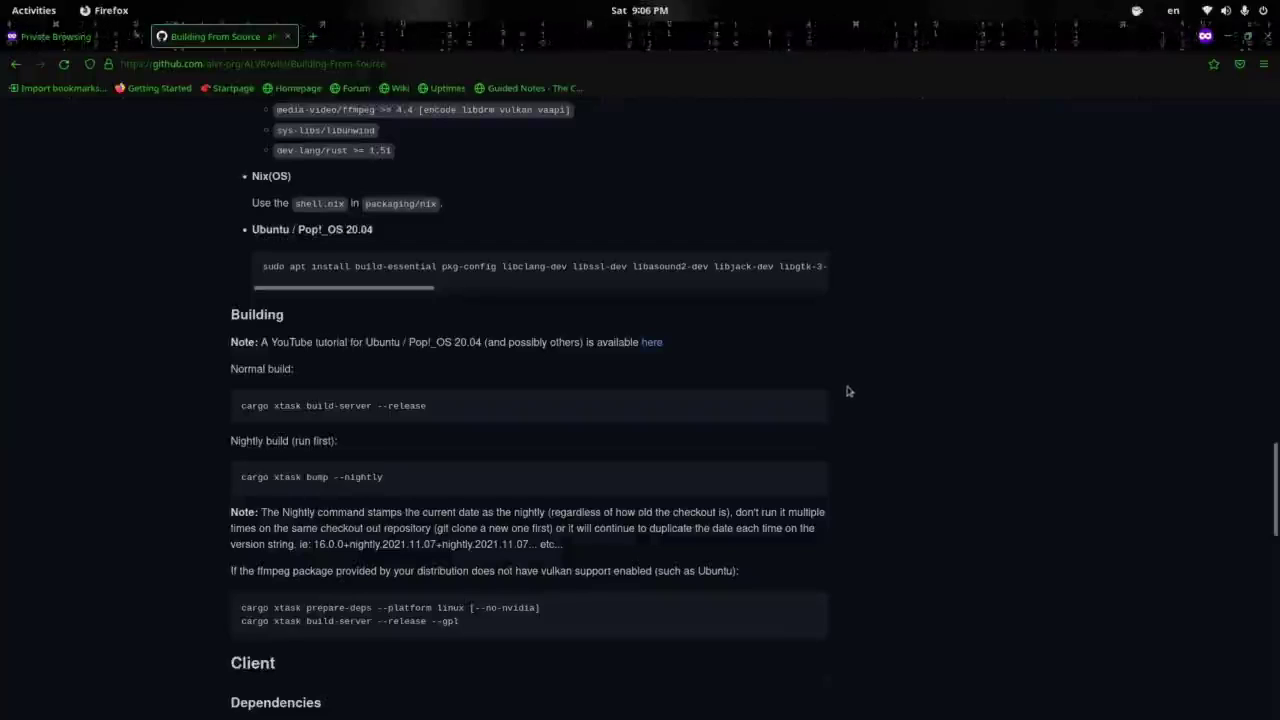
scroll(852, 383, "down", 8)
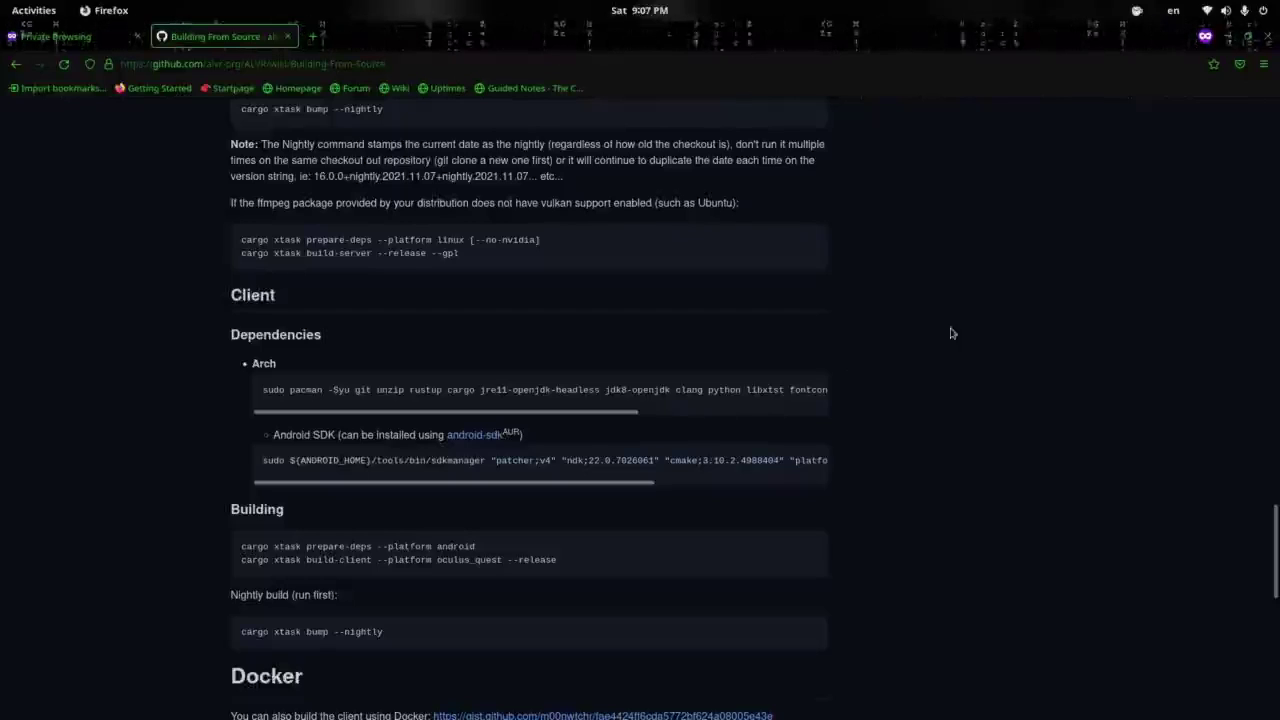
scroll(948, 340, "down", 3)
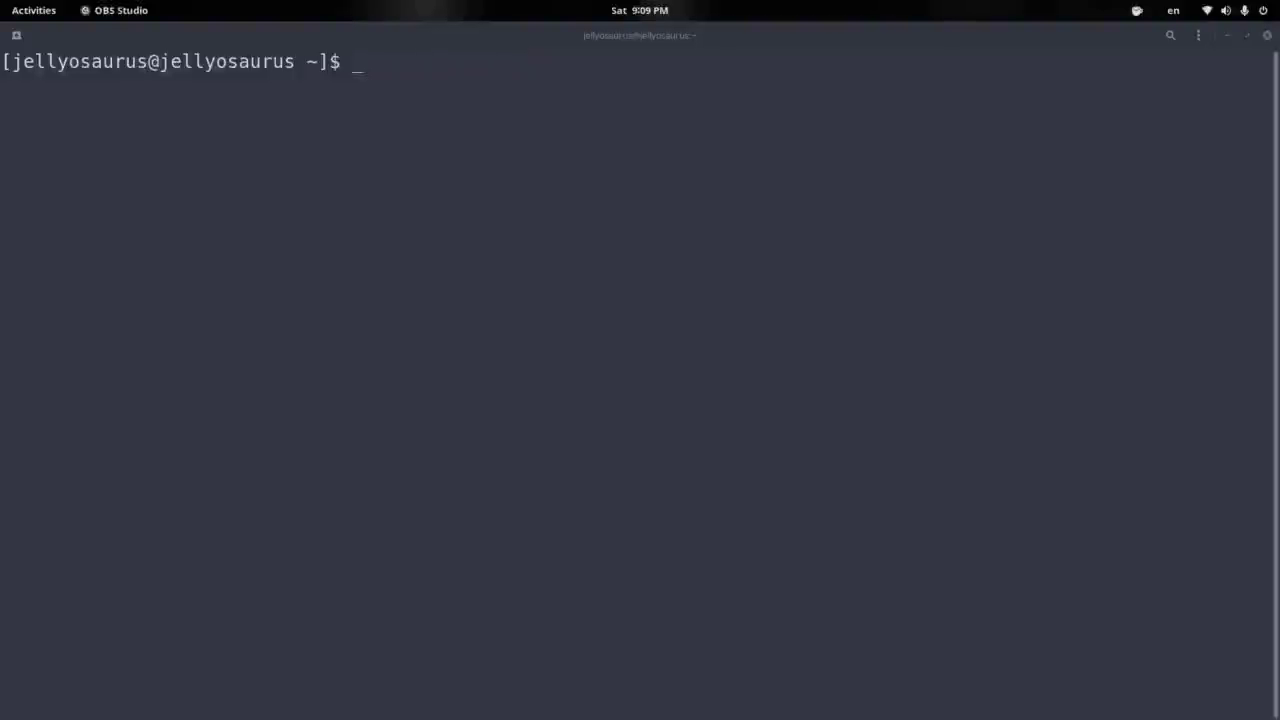
Start a git clone command in Terminal, then return to the ALVR repository page.
left_click(1017, 440)
type("git clone")
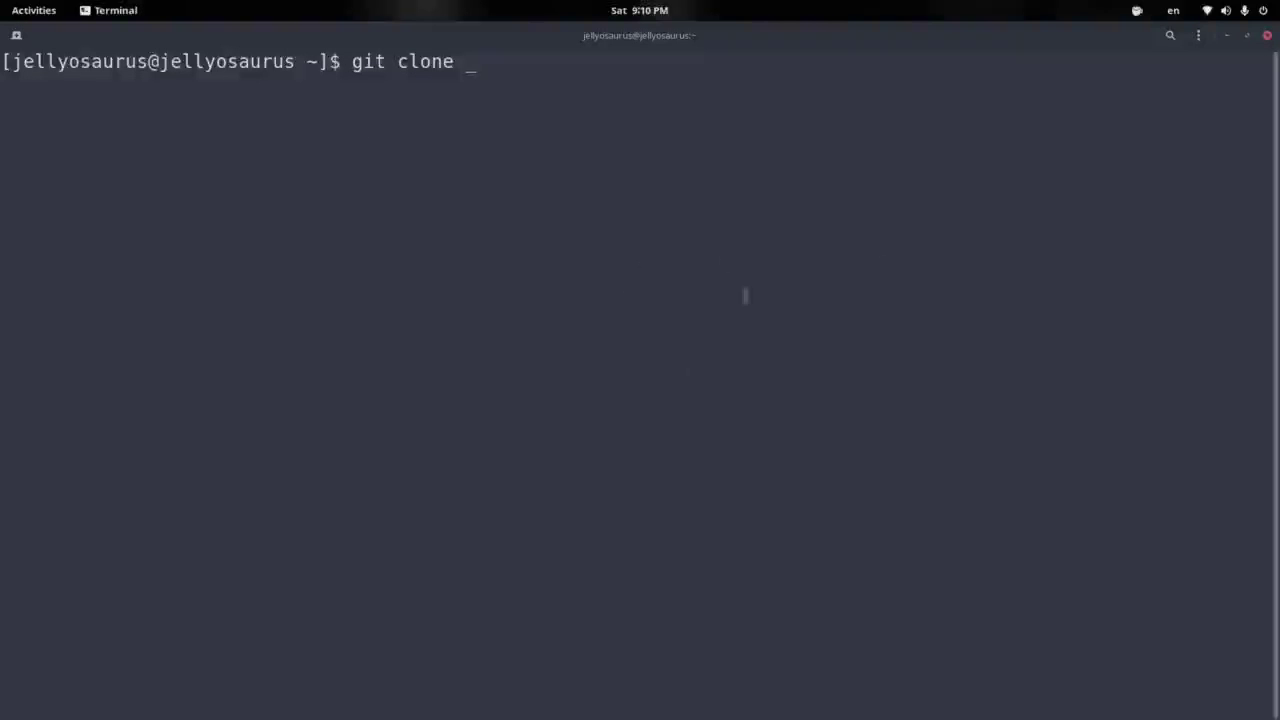
key("super")
left_click(480, 300)
scroll(505, 383, "up", 10)
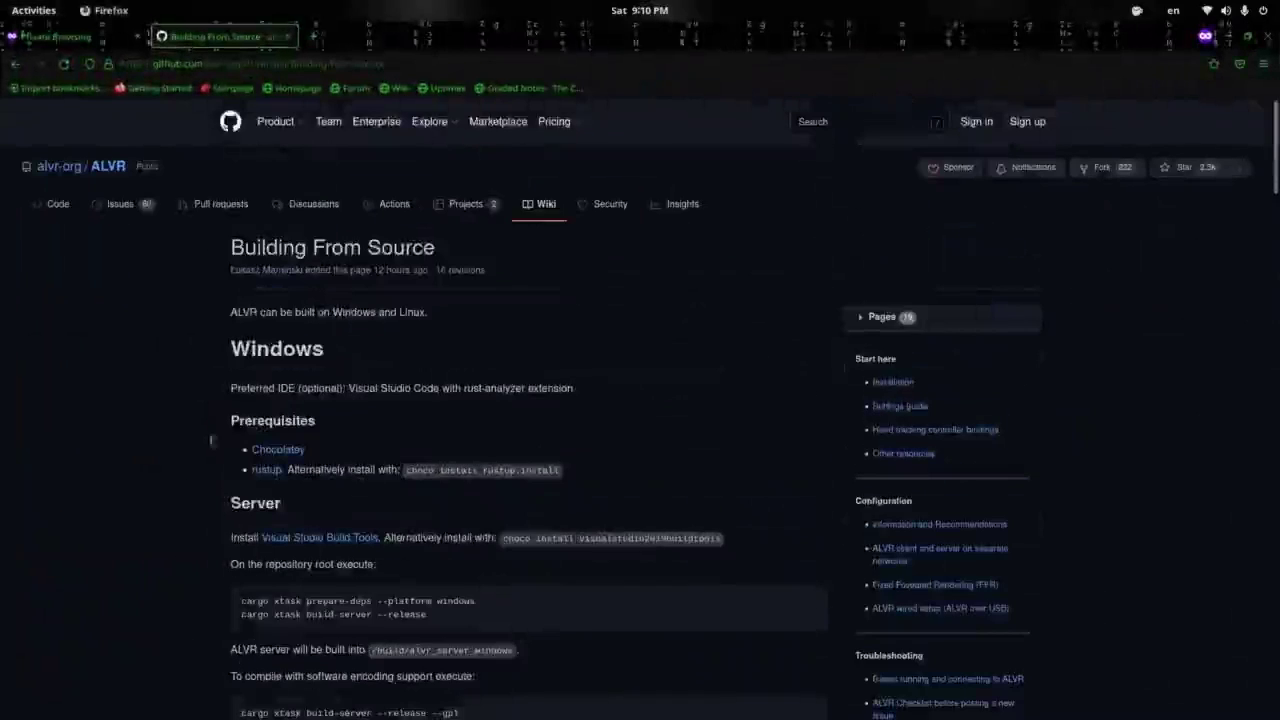
left_click(108, 166)
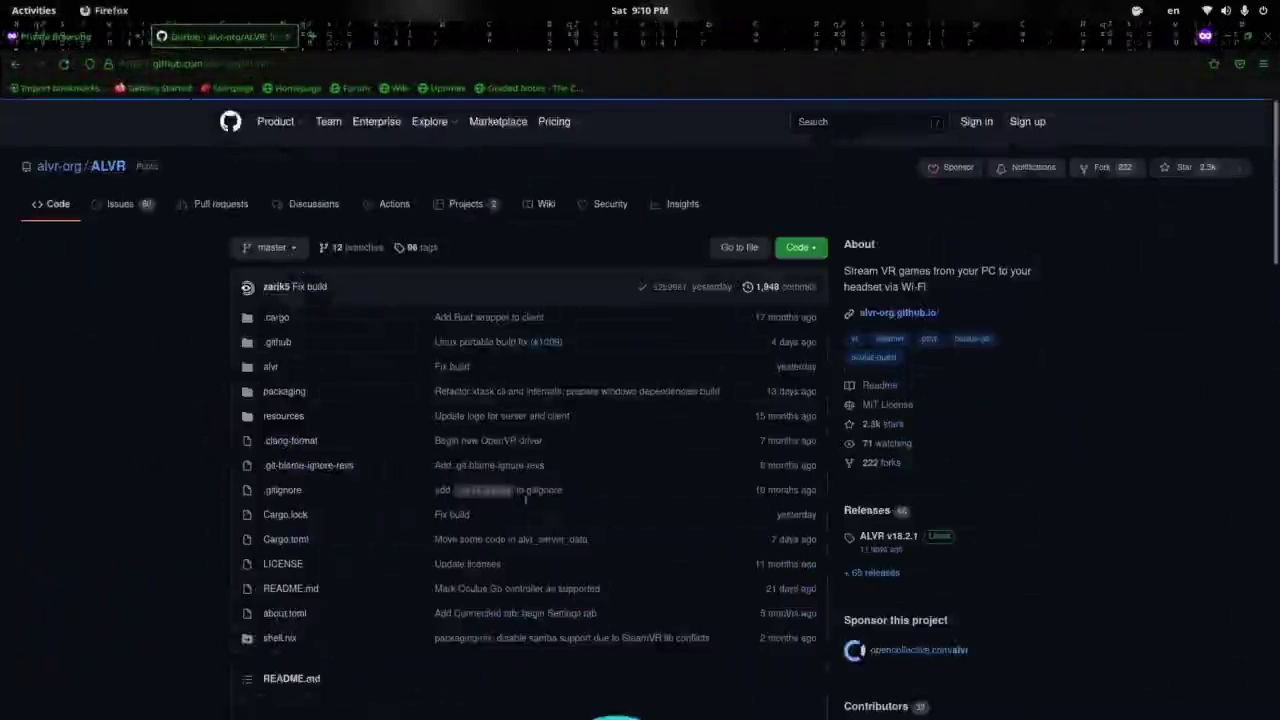
Copy the HTTPS clone URL and paste it after git clone in Terminal.
left_click(812, 250)
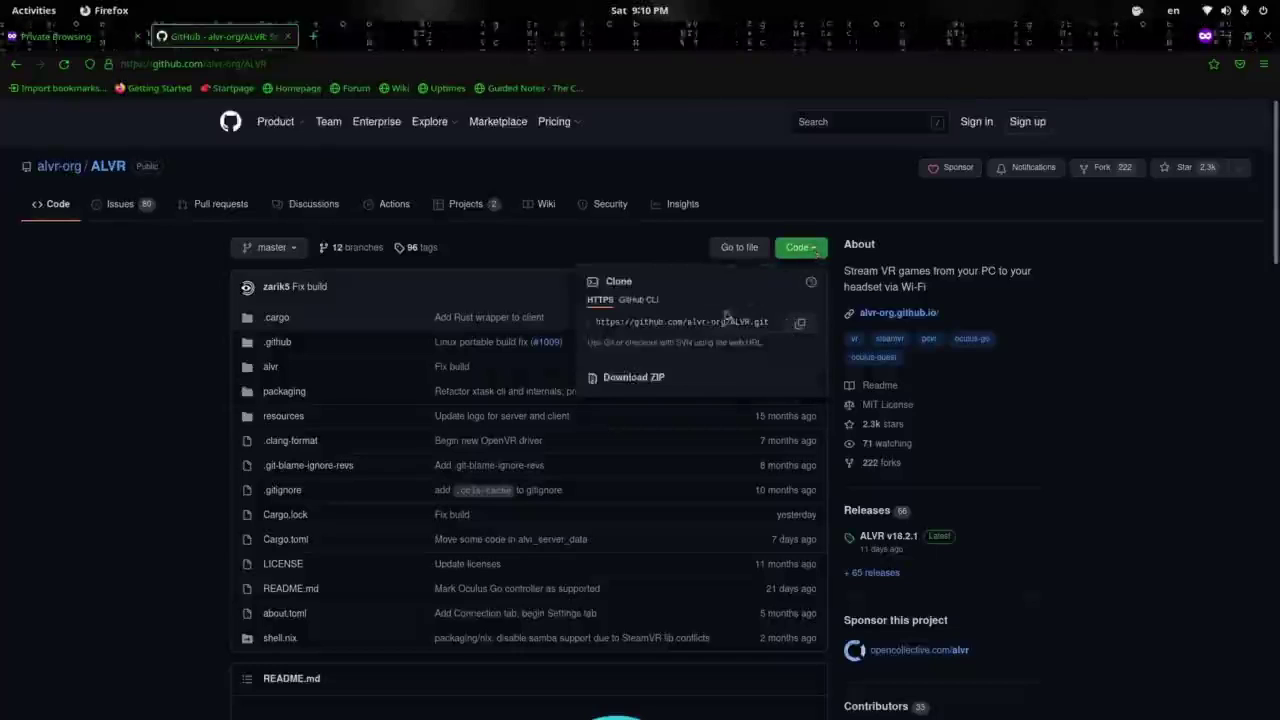
left_click(799, 323)
left_click(755, 197)
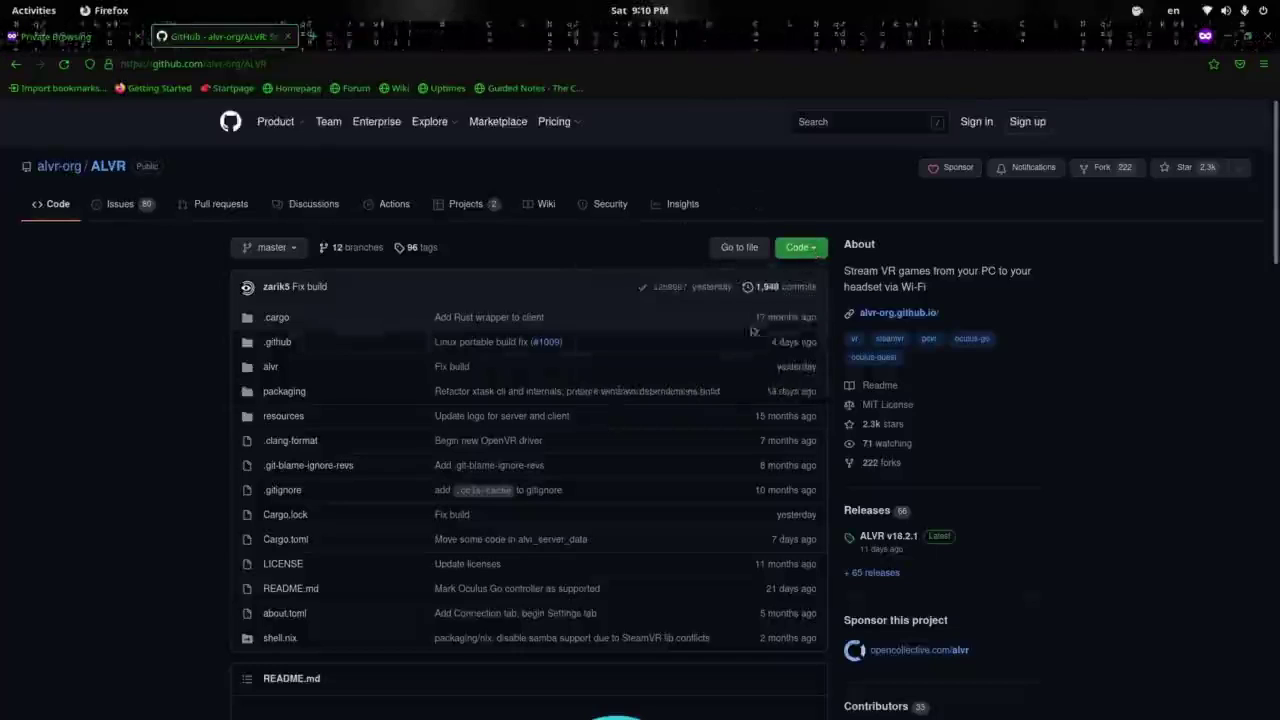
key("super")
left_click(589, 474)
right_click(574, 298)
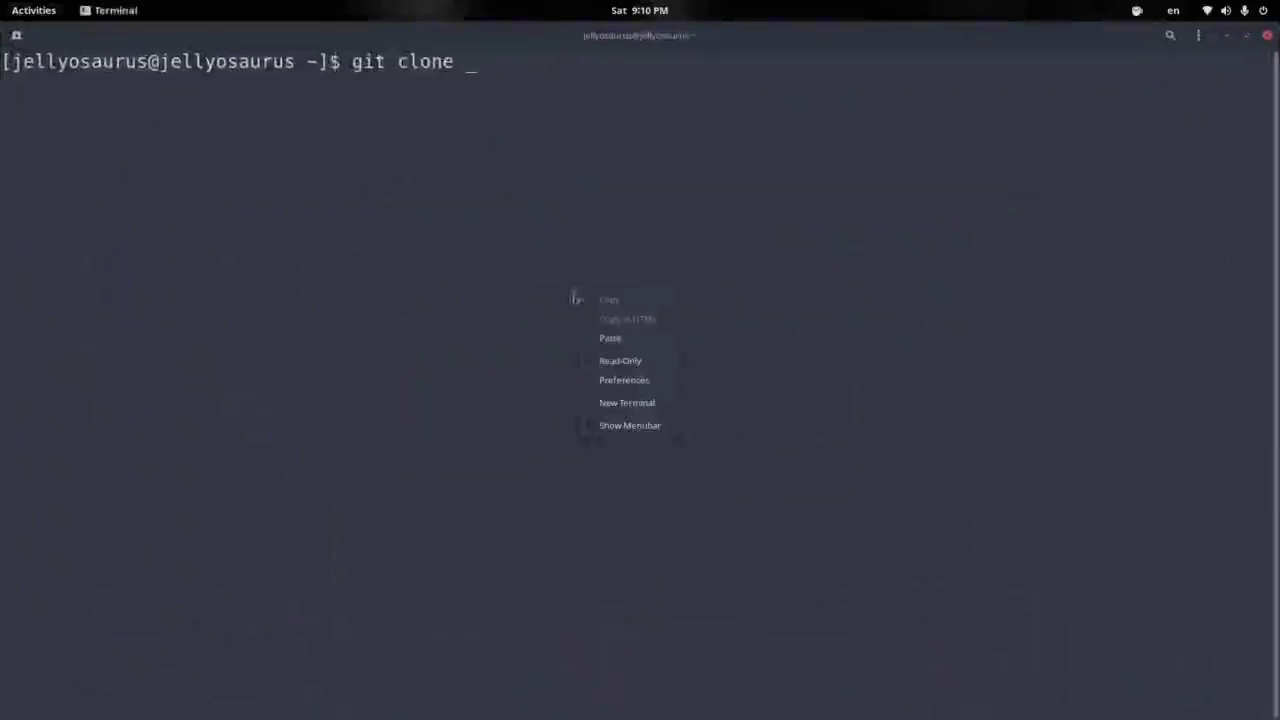
left_click(621, 339)
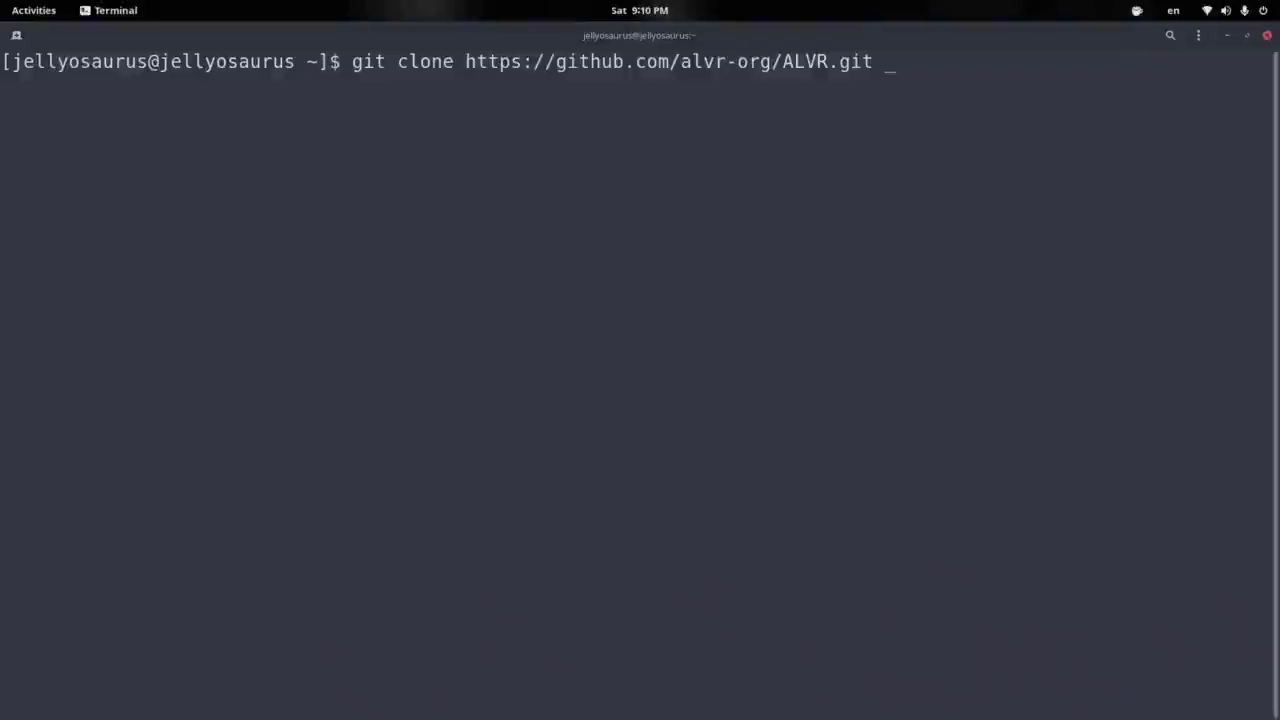
Change into the new ALVRFolder directory in Terminal.
key("alt+Tab")
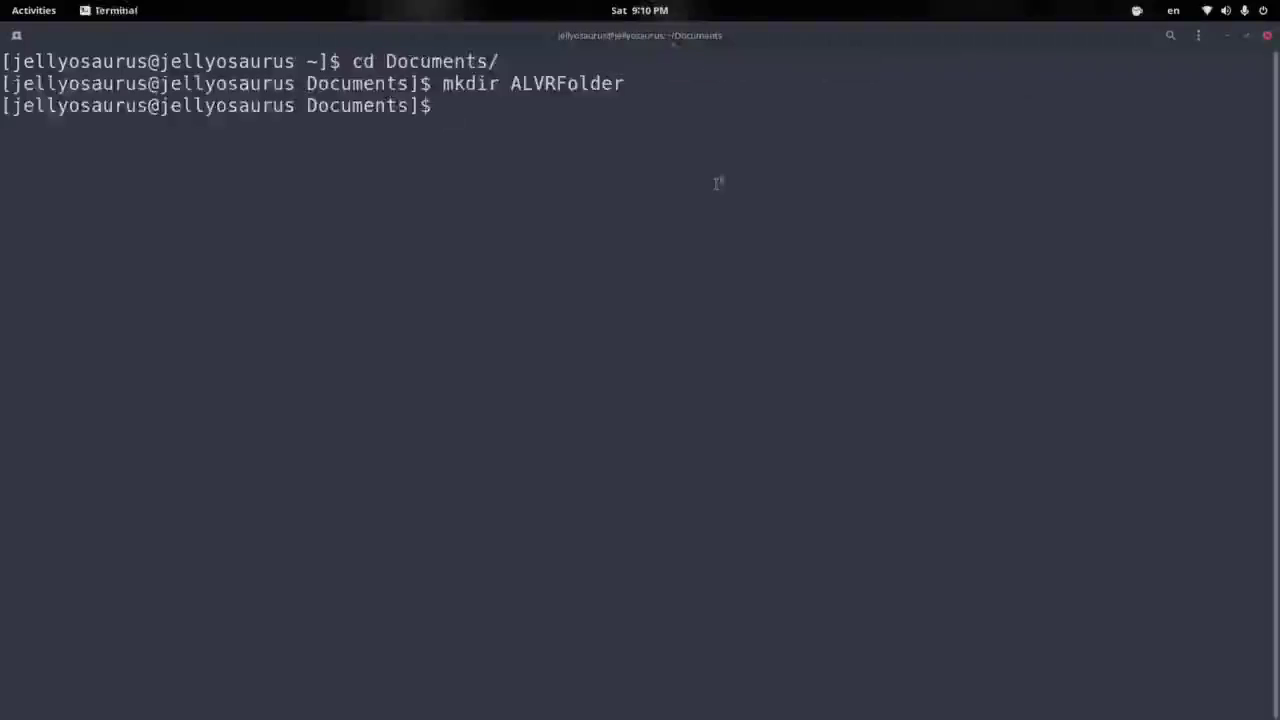
type("cd ALVR")
key("Tab")
key("Return")
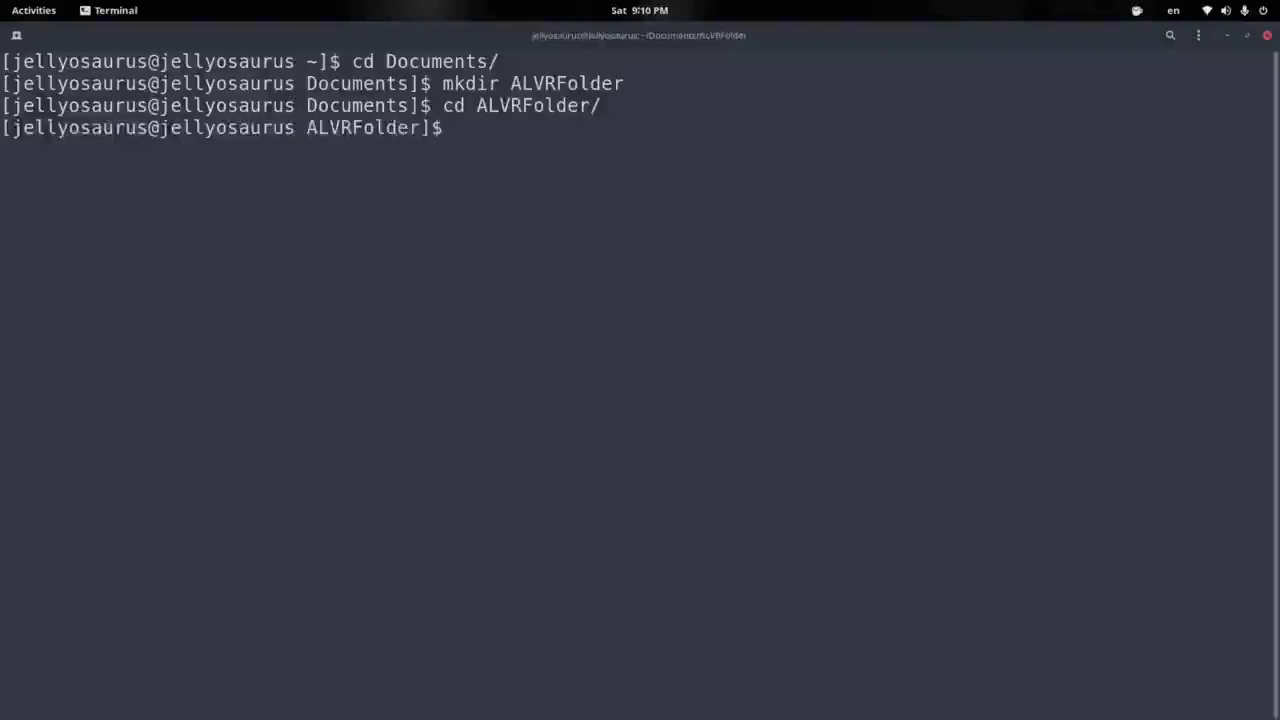
key("Up")
key("Up")
key("Up")
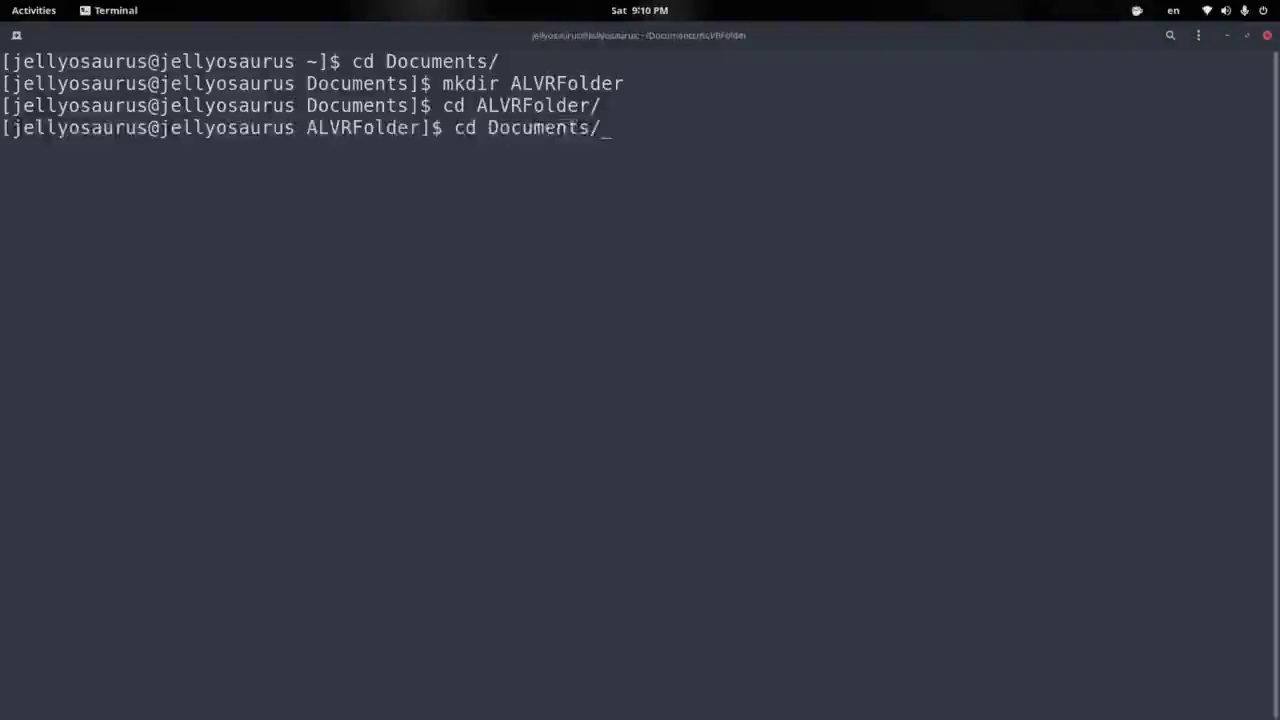
key("Down")
key("Down")
key("Down")
type("git clone")
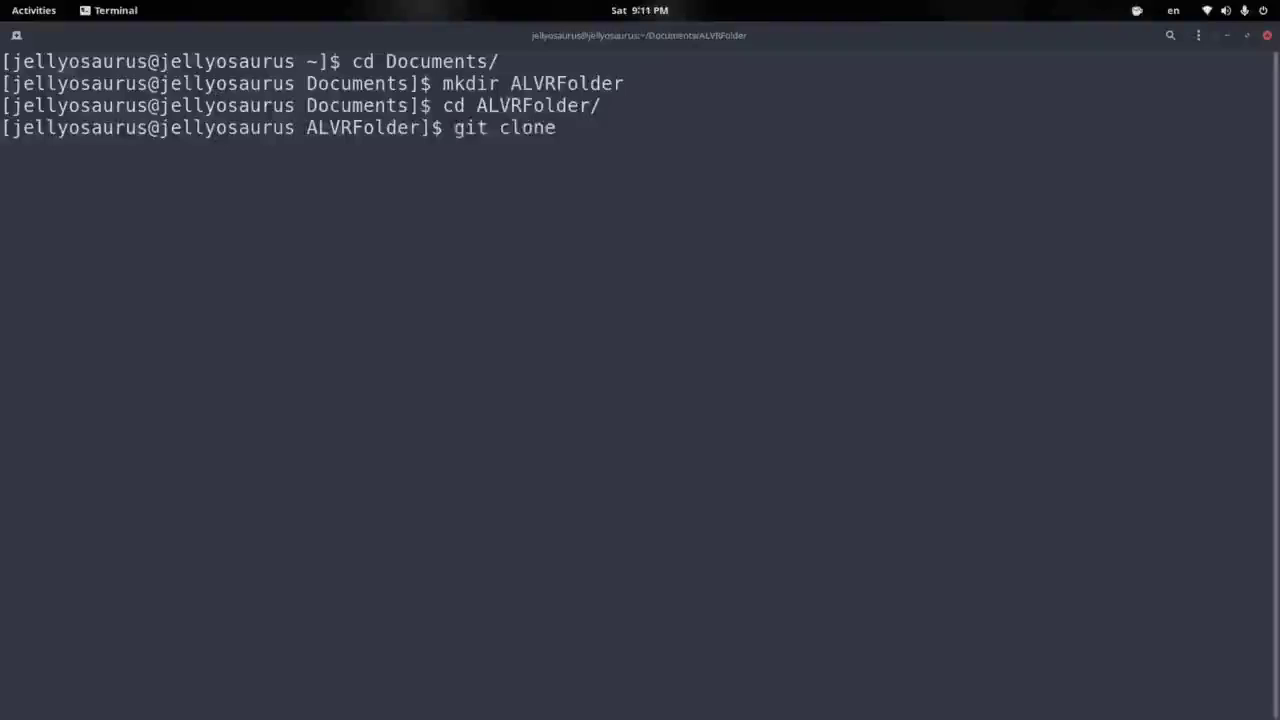
right_click(706, 165)
left_click(756, 217)
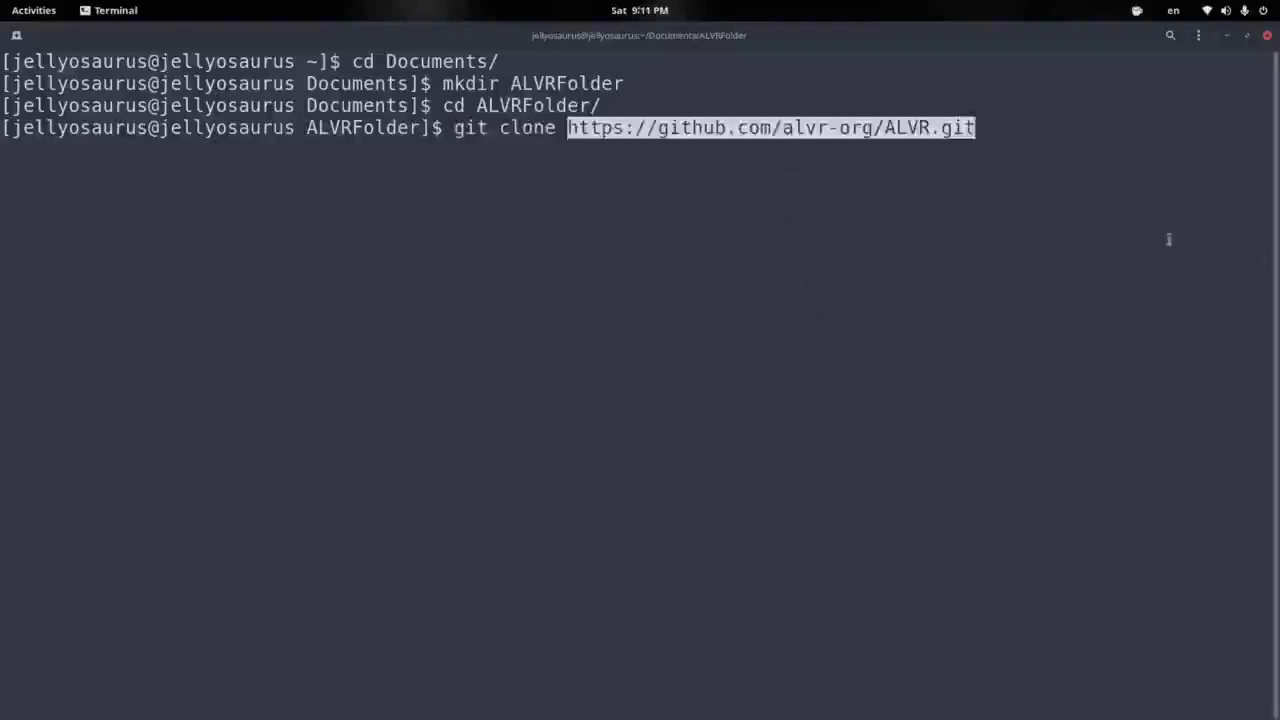
key("Return")
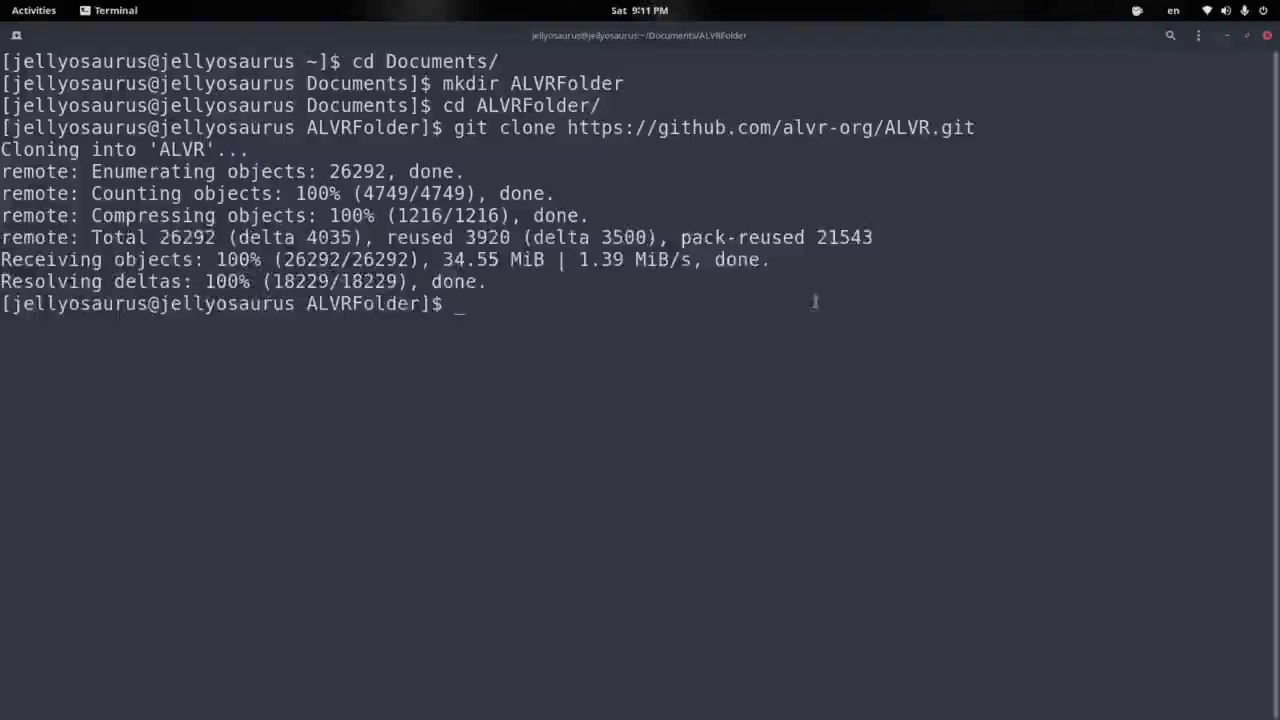
Enter the cloned ALVR folder and list its files with ls.
type("cd AL")
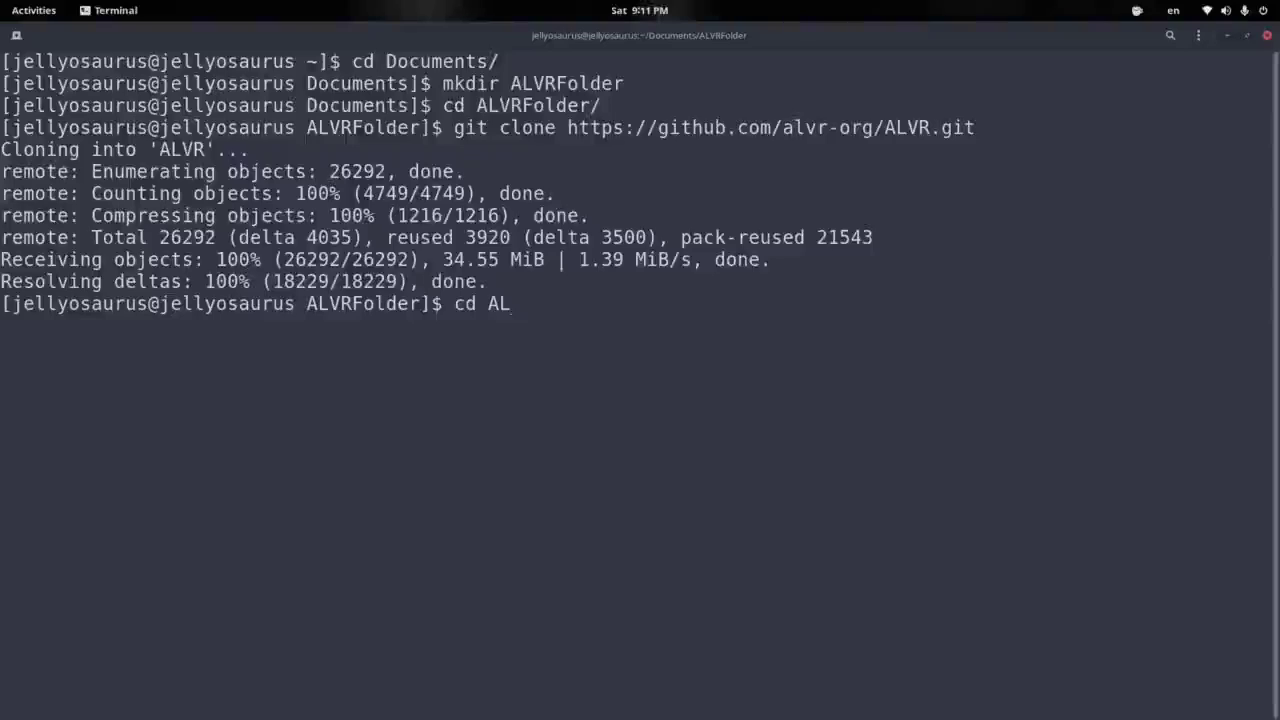
key("Tab")
key("Return")
type("ls")
key("Return")
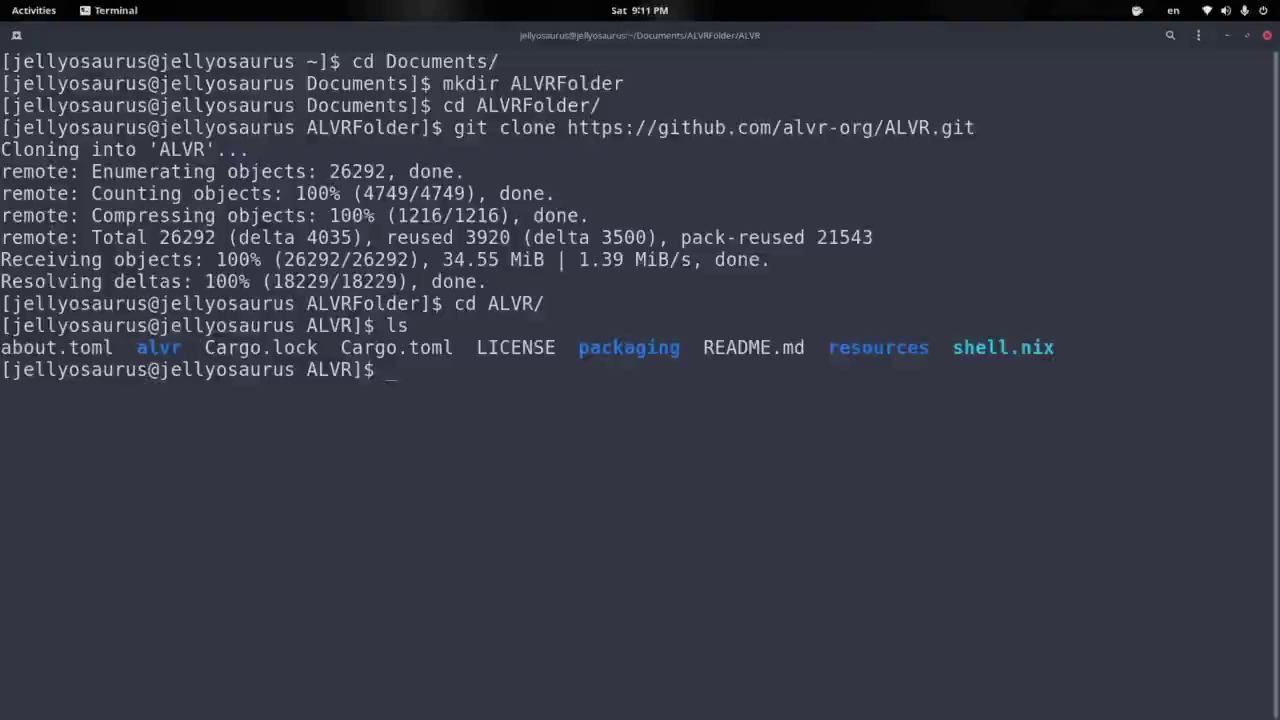
Bring Firefox back to the ALVR README's Install and Troubleshooting sections.
key("super")
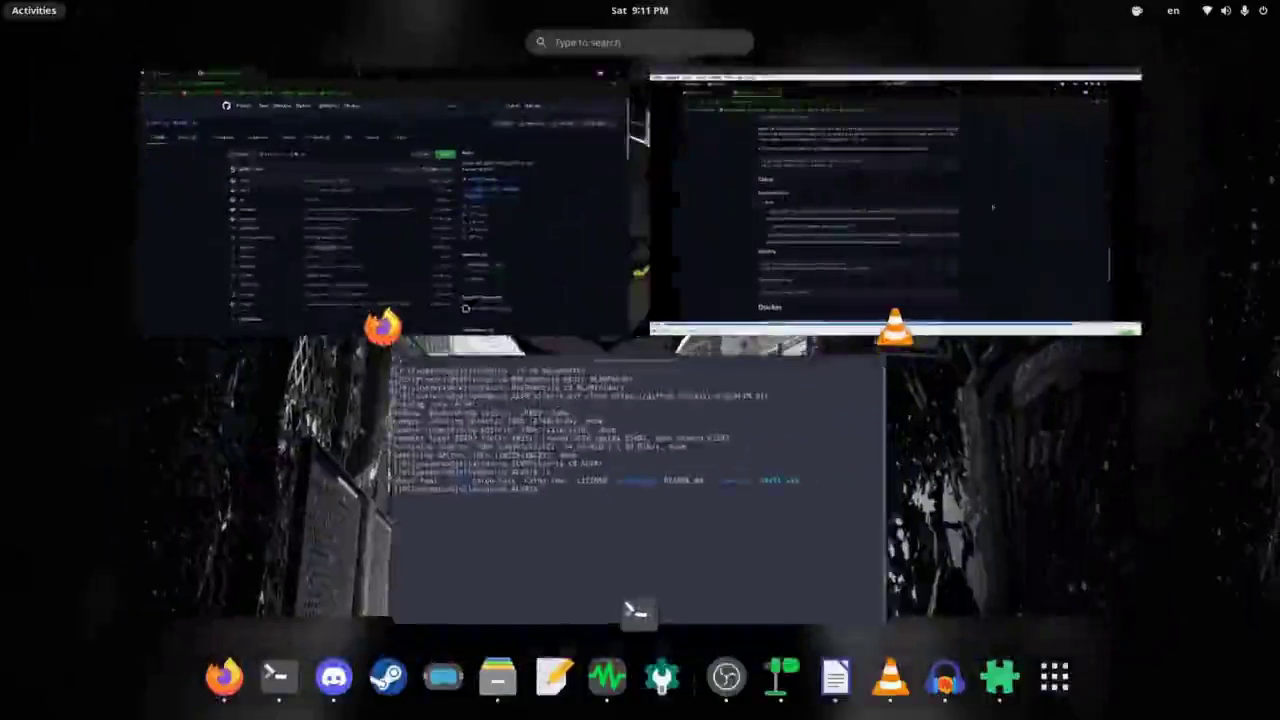
left_click(383, 200)
scroll(640, 484, "down", 10)
scroll(640, 484, "down", 3)
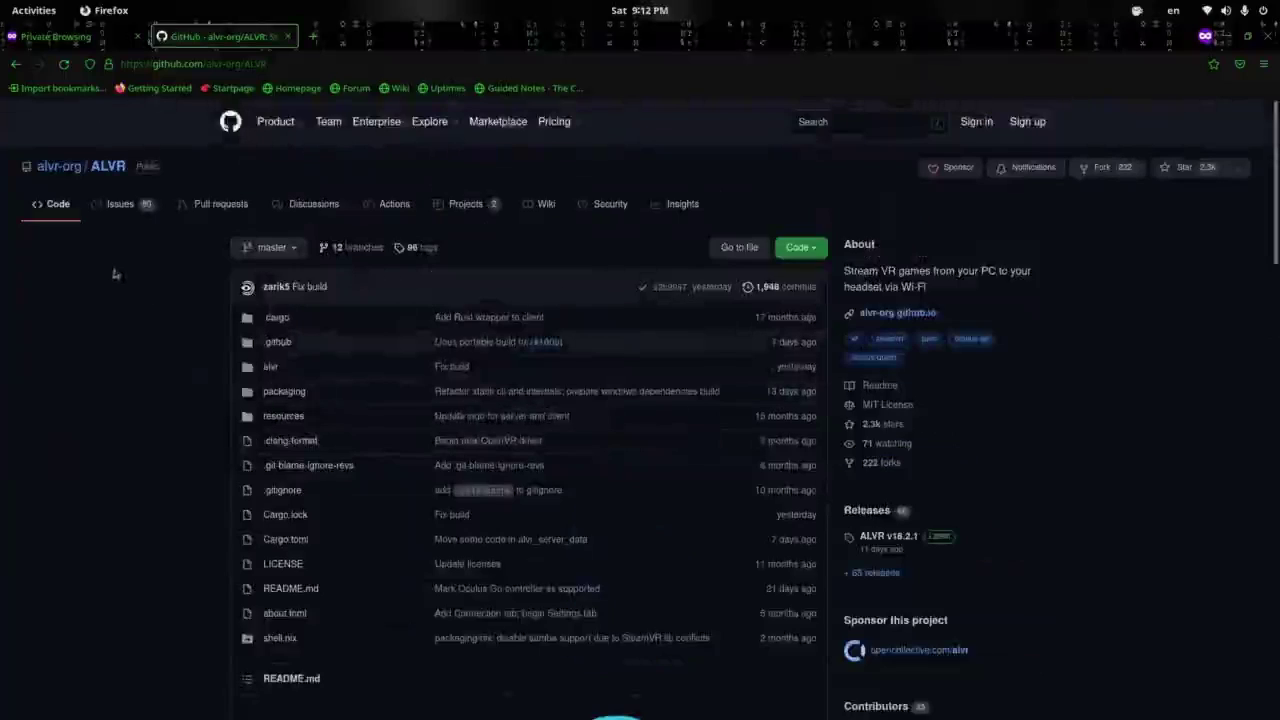
Reopen the Building From Source guide from the ALVR README.
scroll(640, 484, "down", 10)
scroll(640, 484, "down", 5)
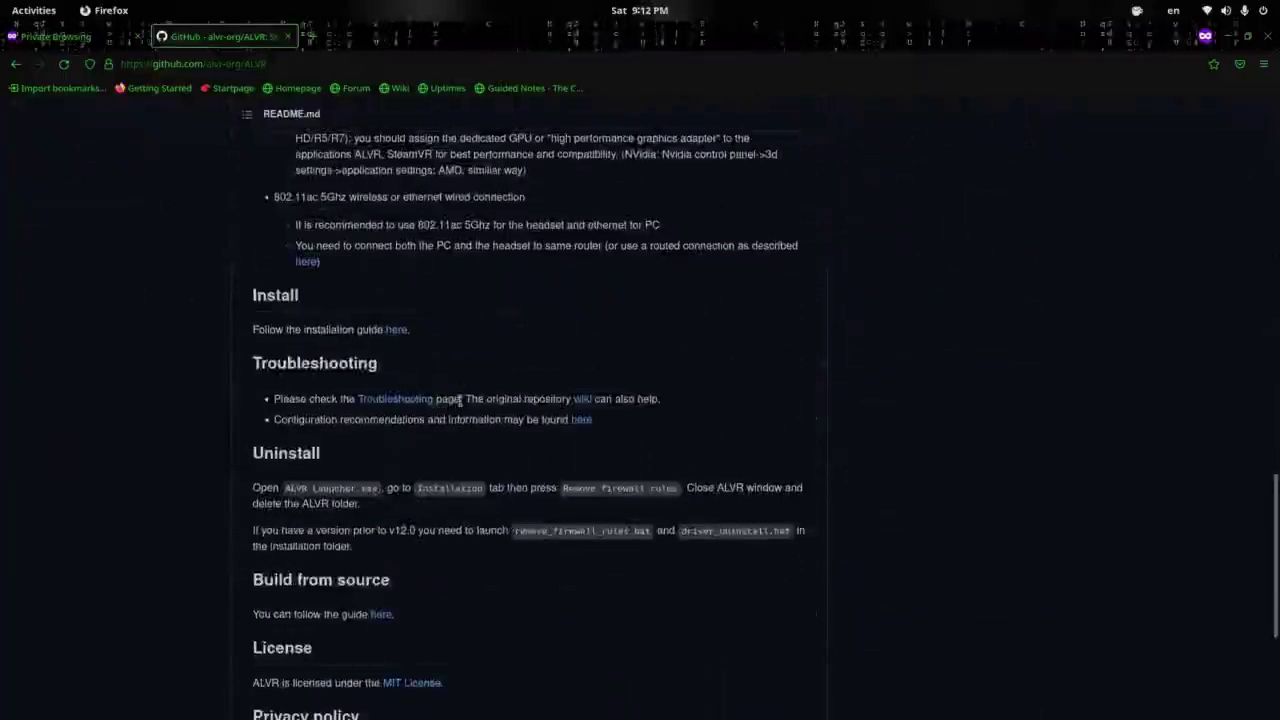
left_click(381, 613)
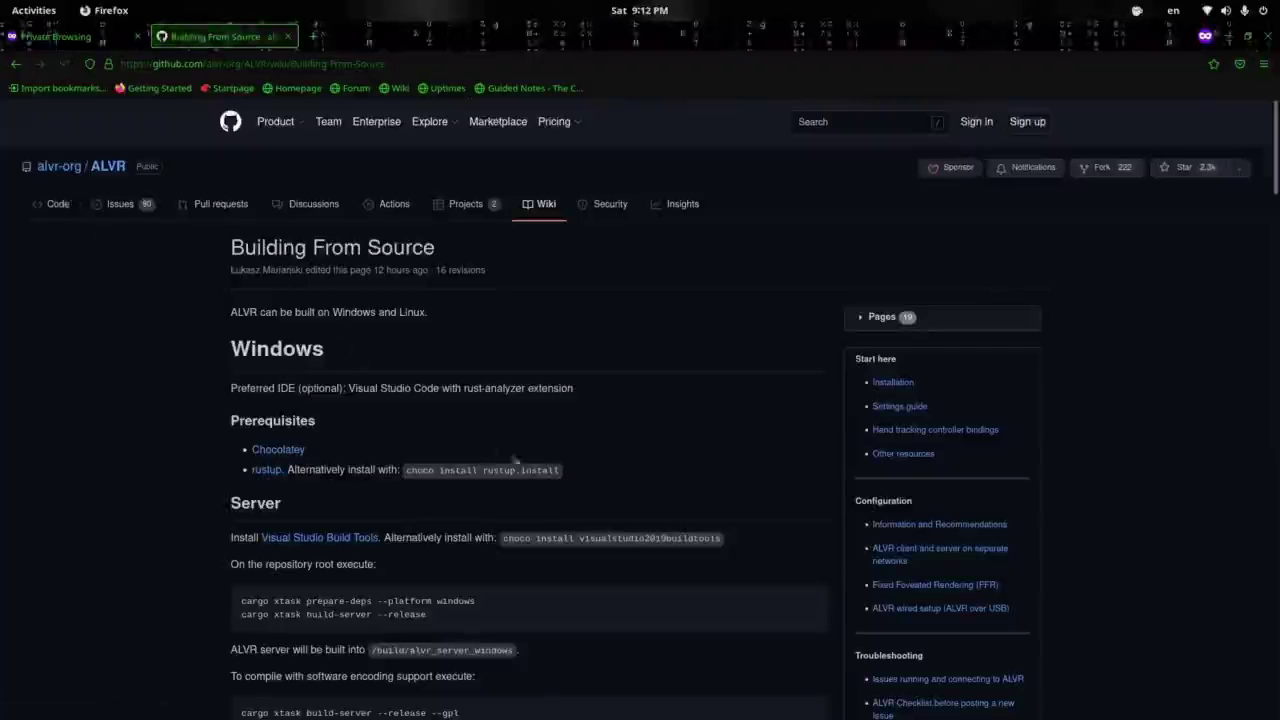
scroll(600, 412, "down", 5)
scroll(650, 380, "down", 15)
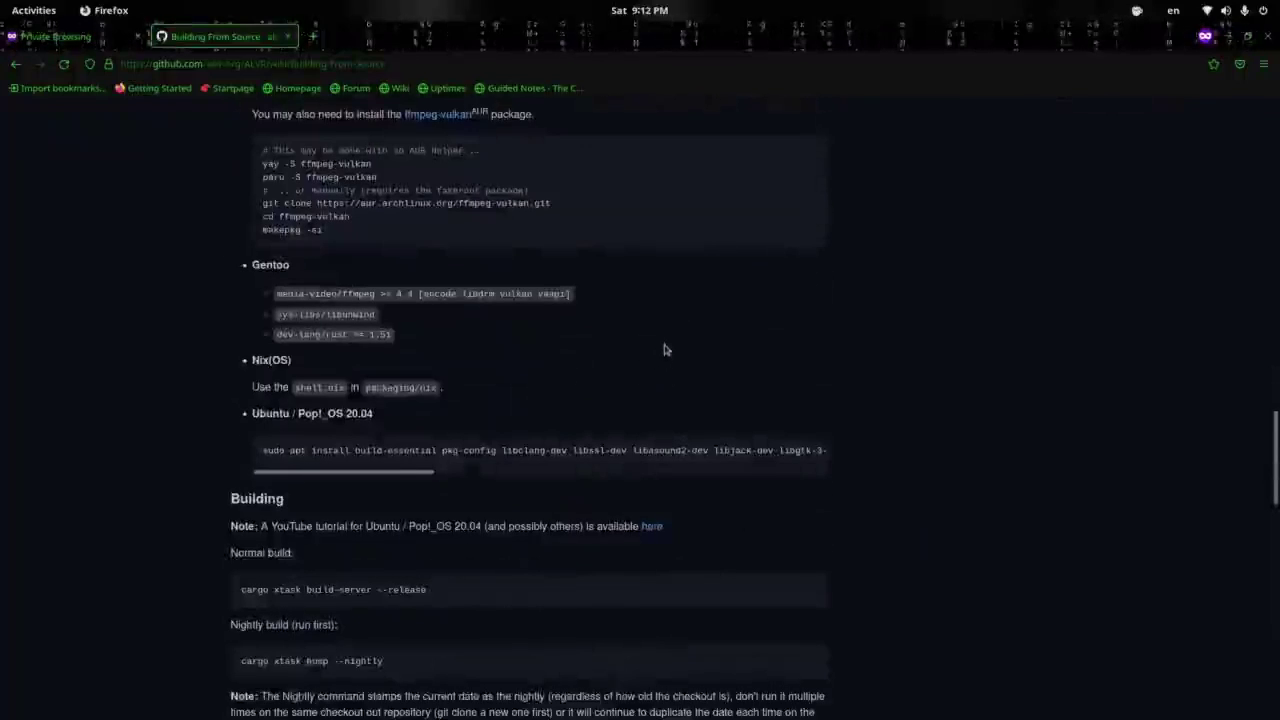
scroll(660, 345, "down", 15)
scroll(652, 333, "down", 5)
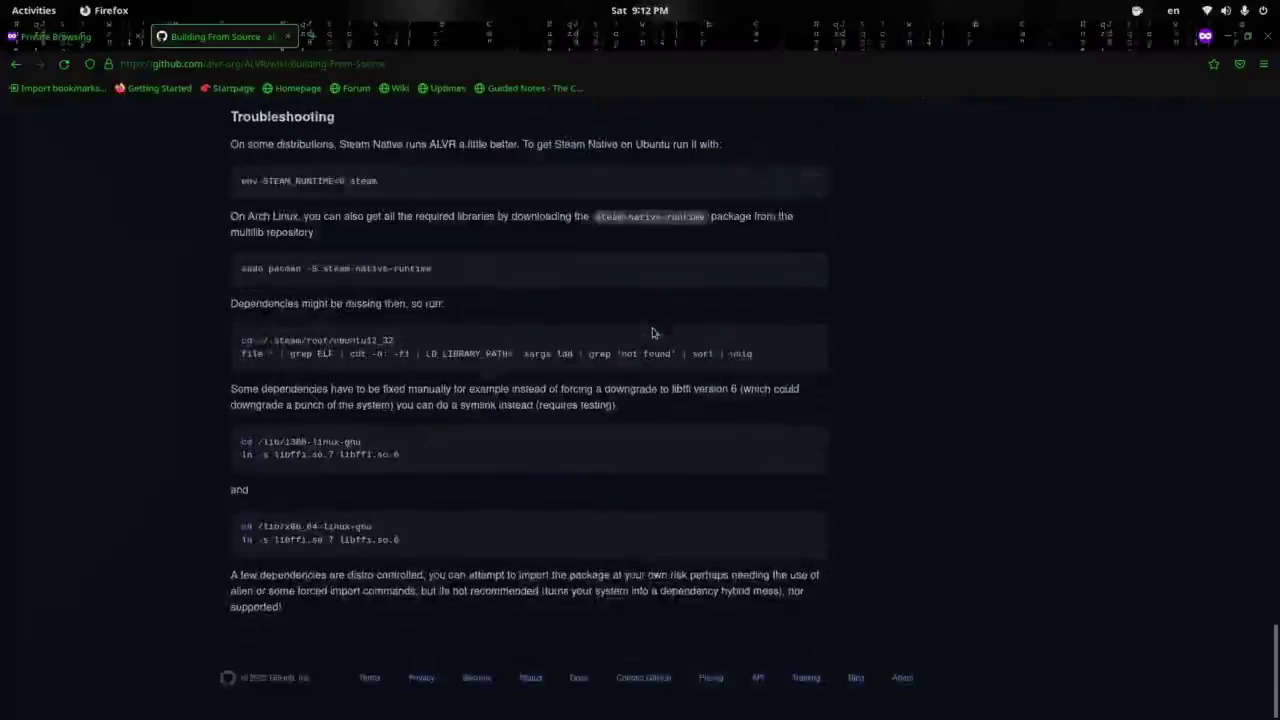
Copy the Arch sudo pacman -Syu command from Server Dependencies.
scroll(651, 331, "up", 20)
scroll(555, 432, "up", 6)
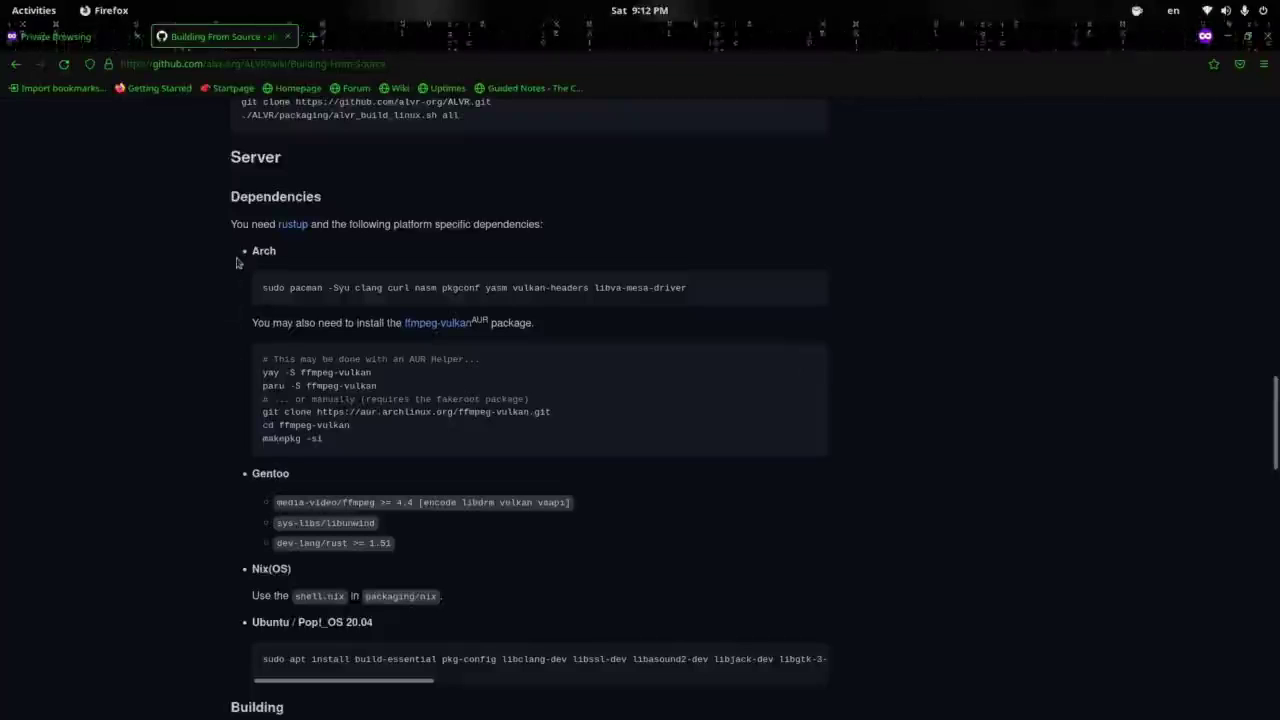
left_click_drag(260, 288, 716, 282)
key("ctrl+c")
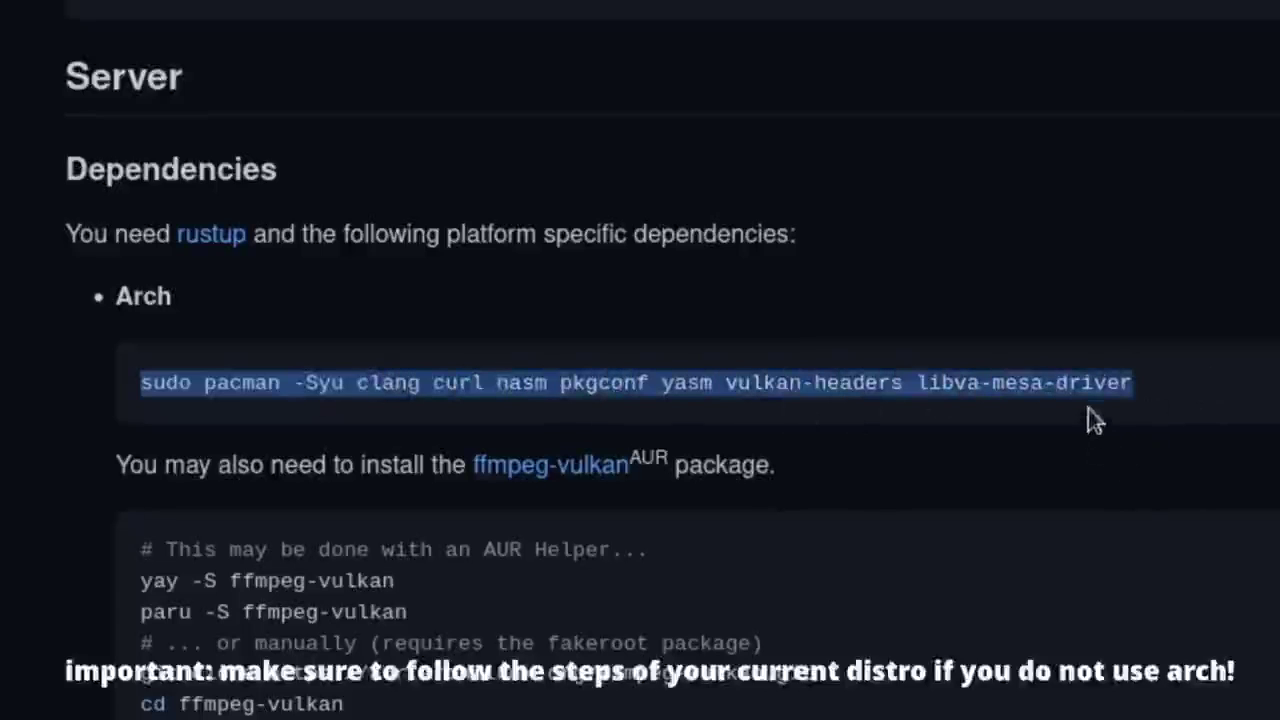
right_click(1095, 420)
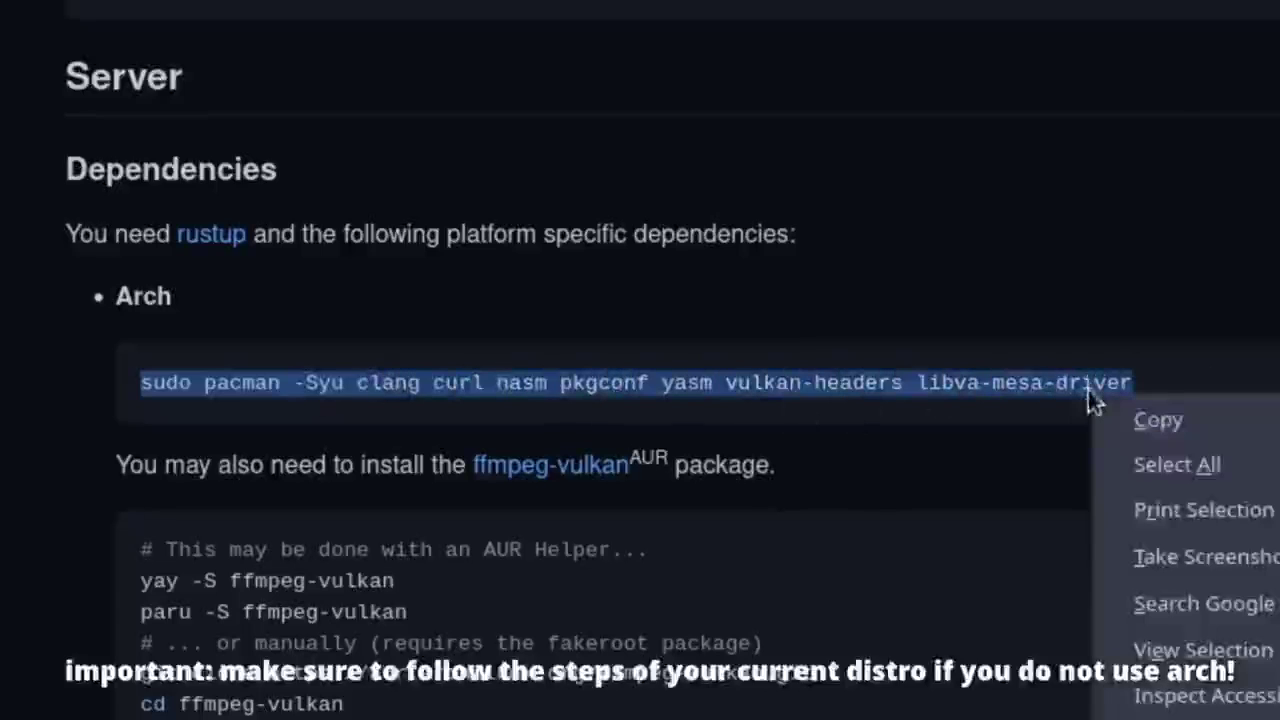
left_click(1150, 417)
Paste and run the sudo pacman -Syu command to install the Arch build dependencies.
key("super")
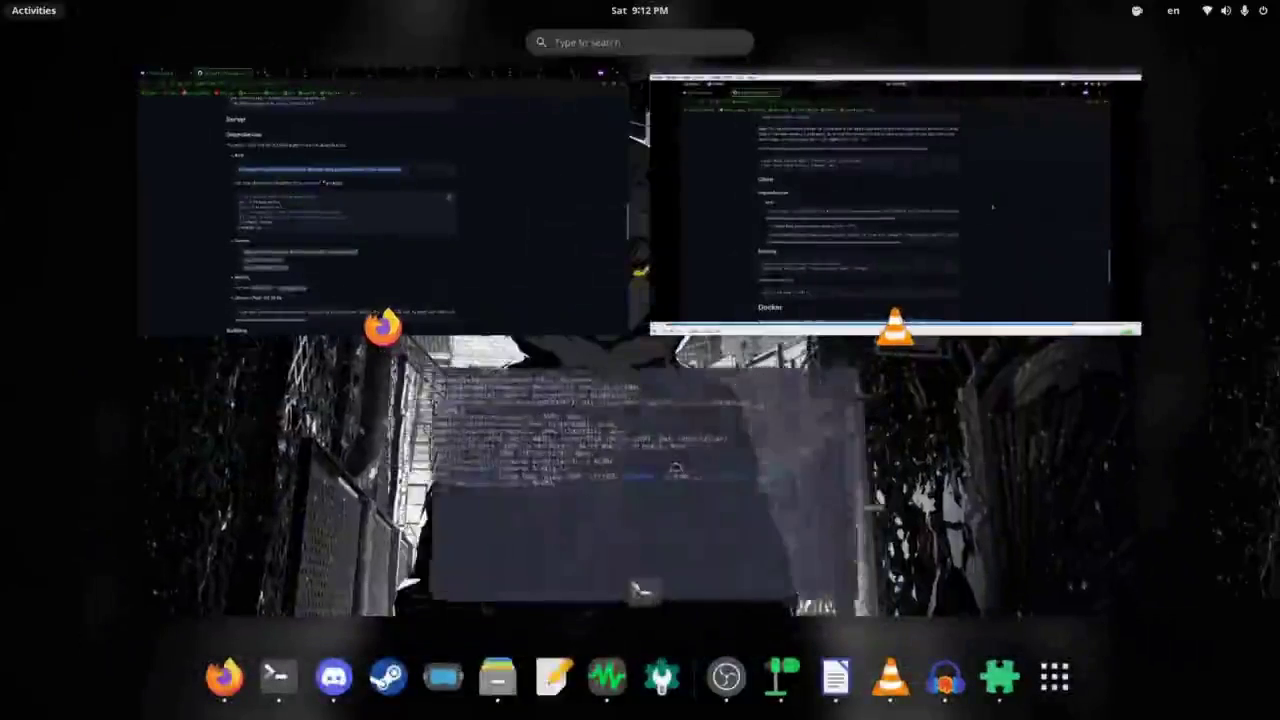
left_click(620, 440)
right_click(578, 410)
left_click(611, 455)
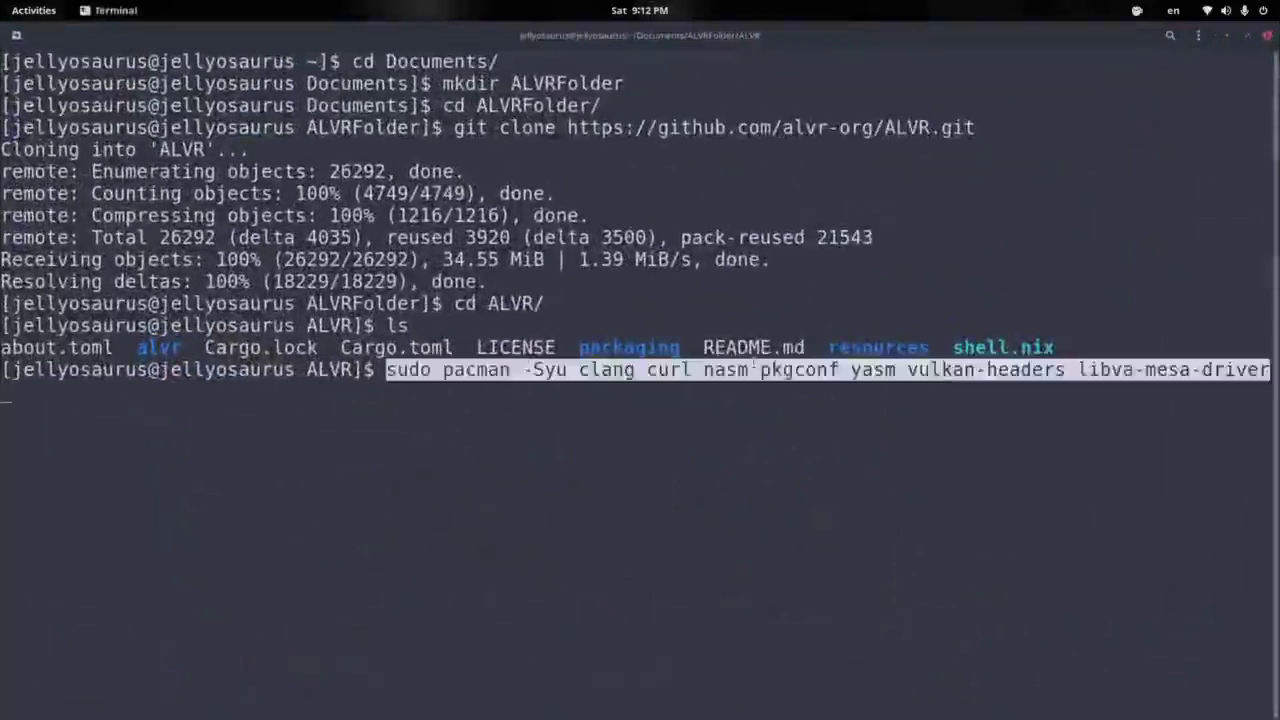
key("Return")
key("Return")
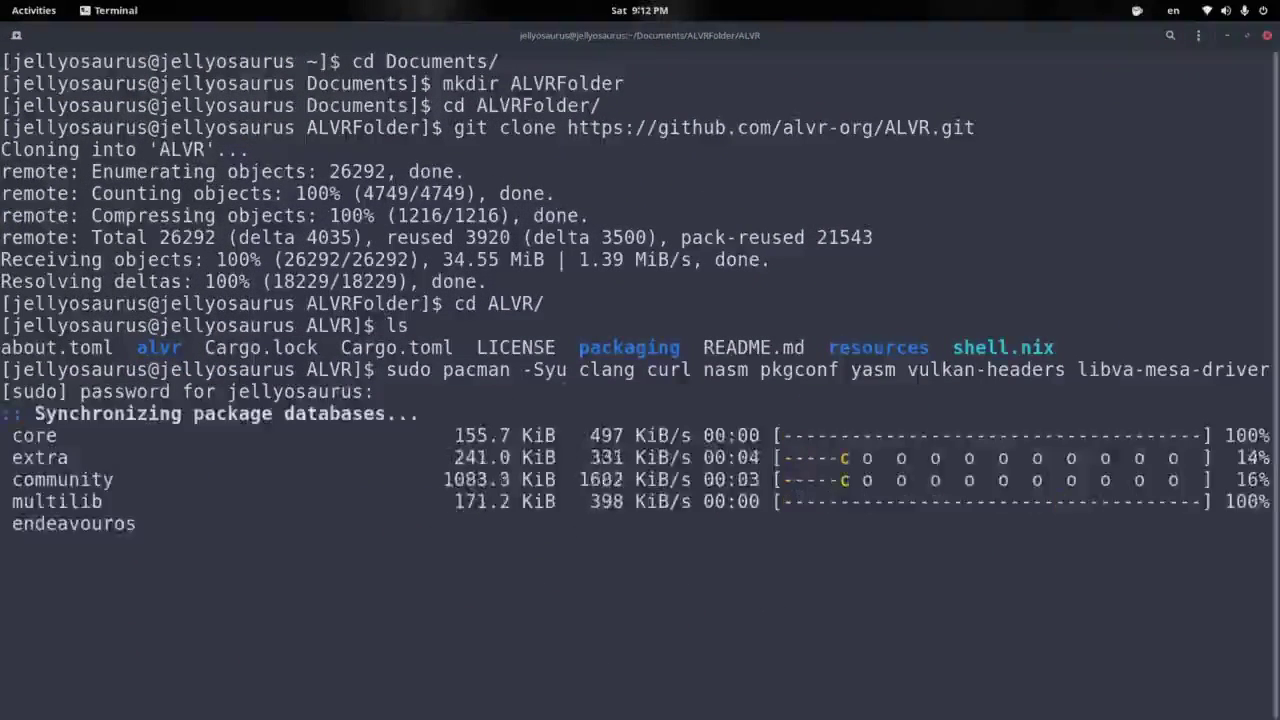
key("Return")
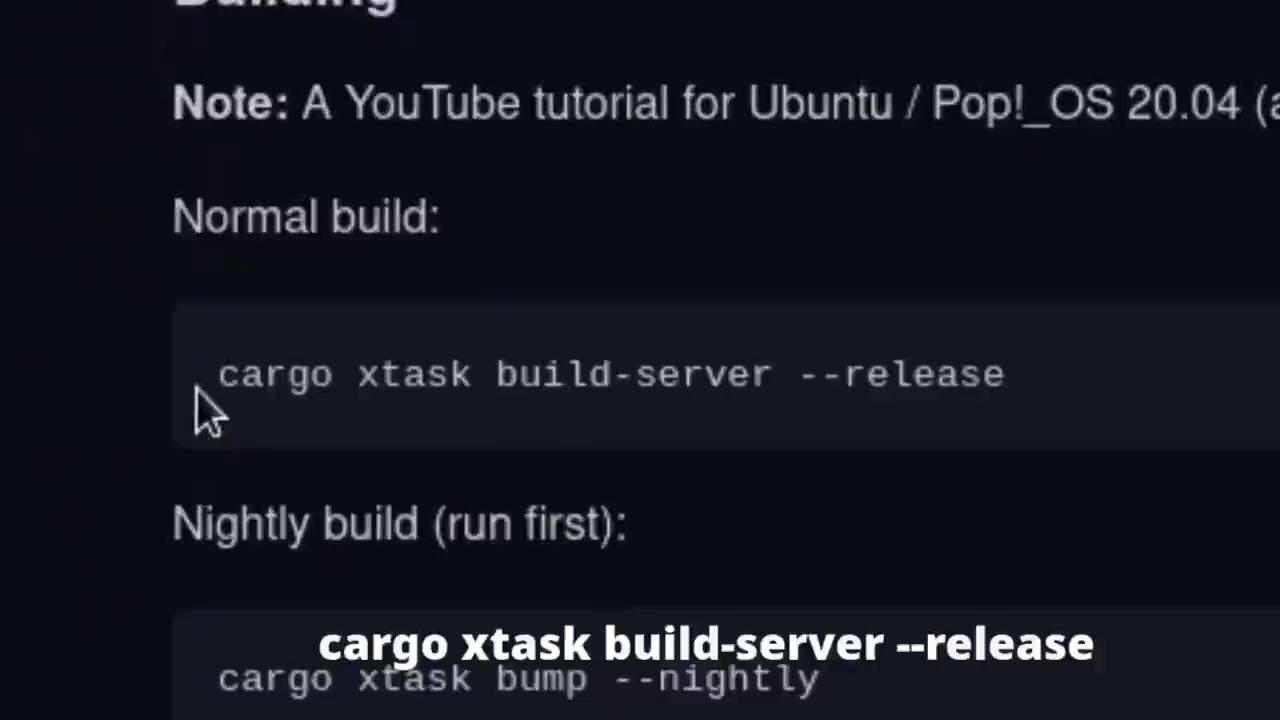
Copy and run cargo xtask build-server --release until it reports Done in 2m 53s.
left_click_drag(200, 410, 794, 443)
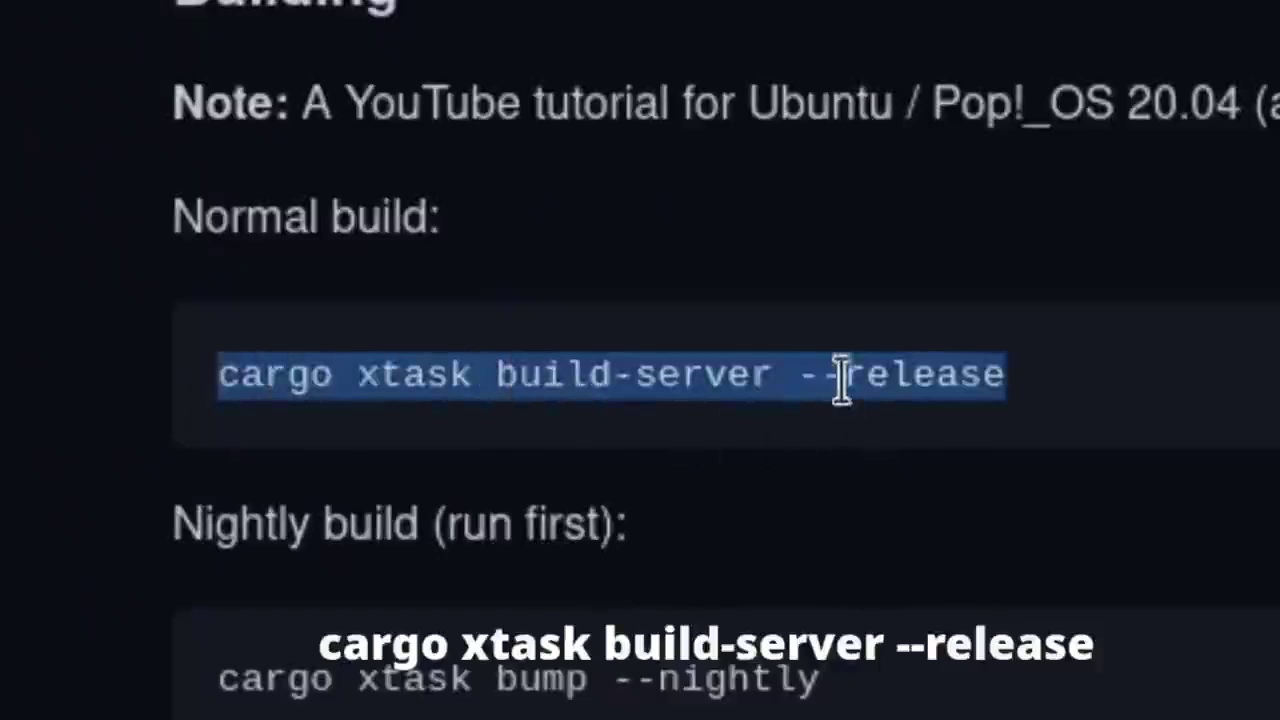
key("ctrl+c")
key("alt+Tab")
key("ctrl+shift+v")
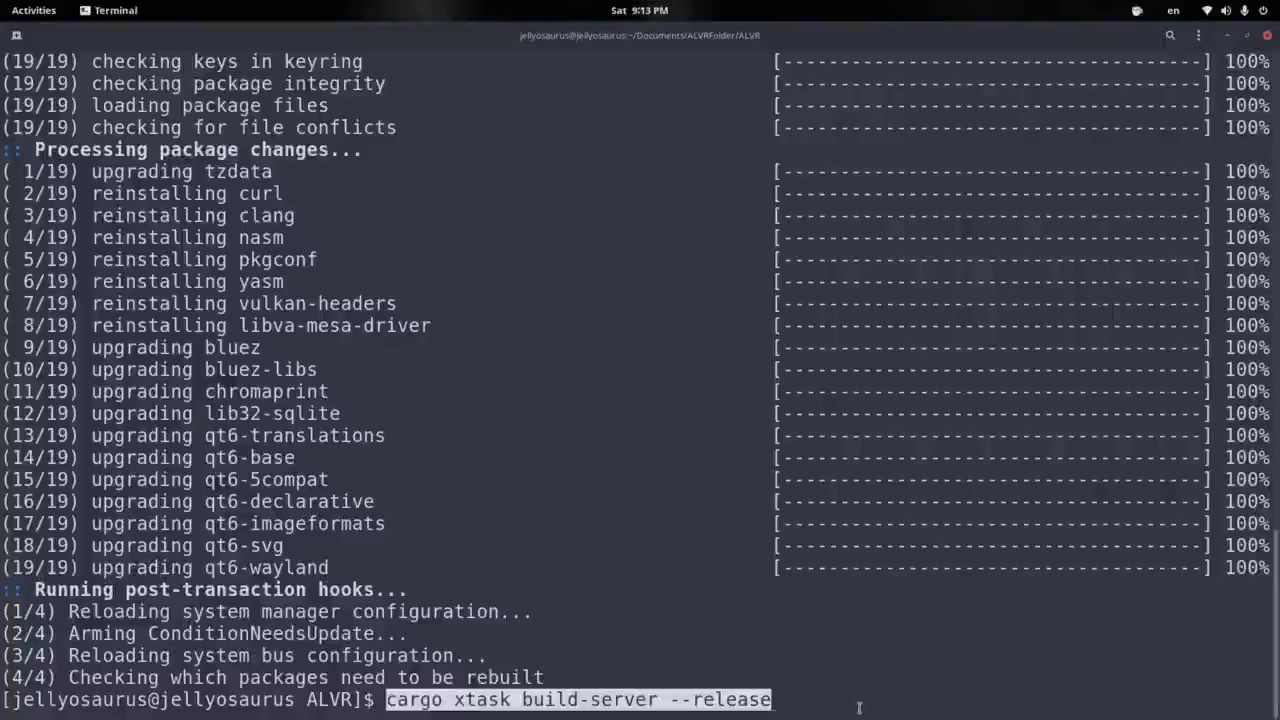
key("Return")
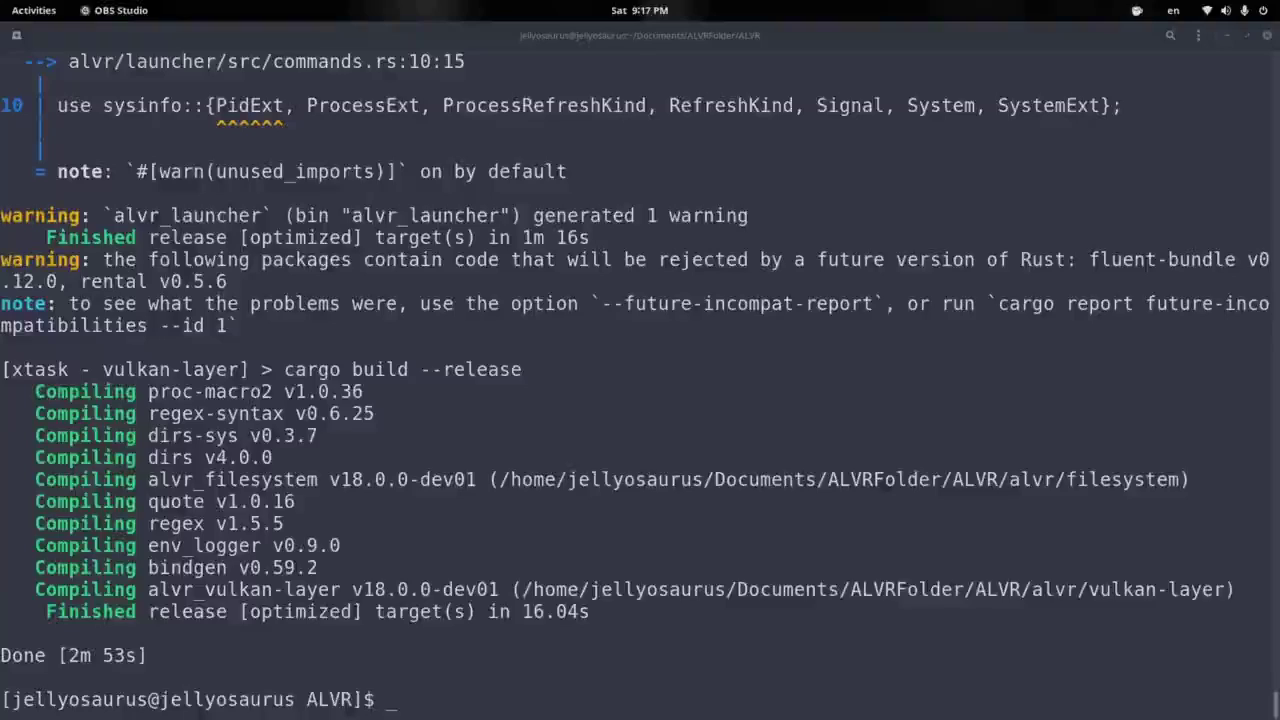
left_click(616, 568)
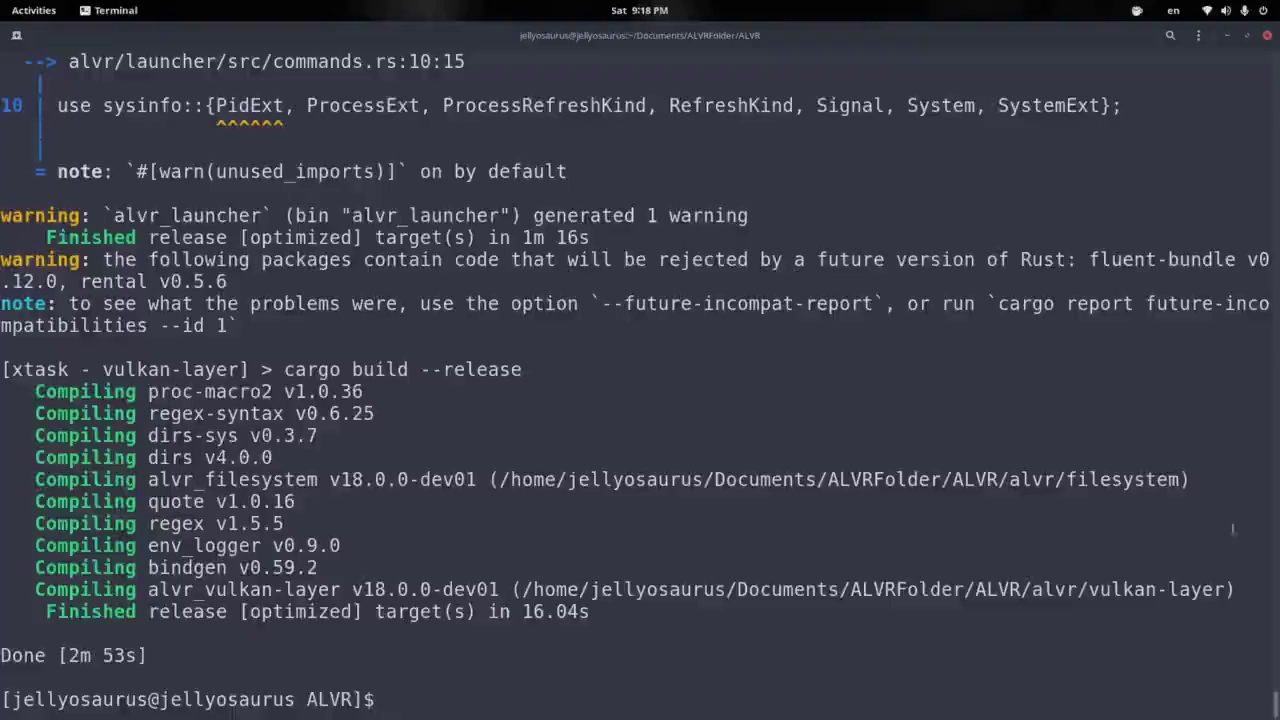
key("super")
left_click(670, 337)
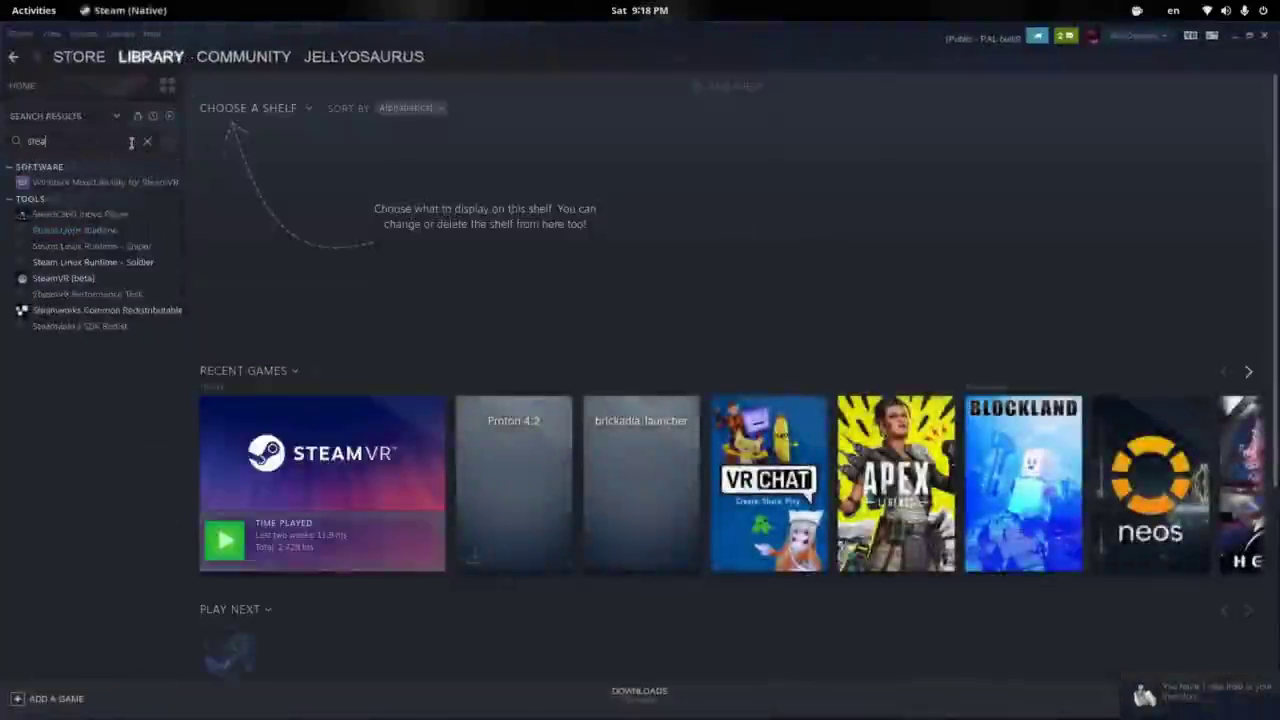
left_click(70, 215)
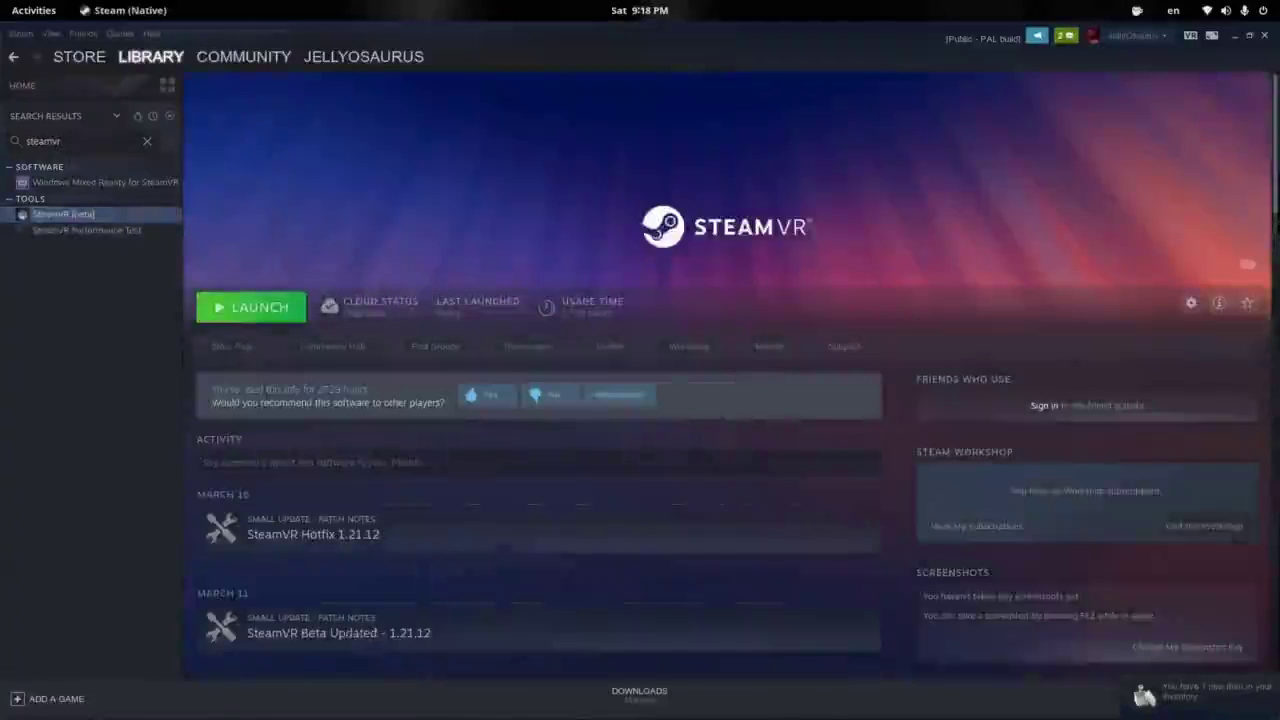
scroll(962, 295, "down", 12)
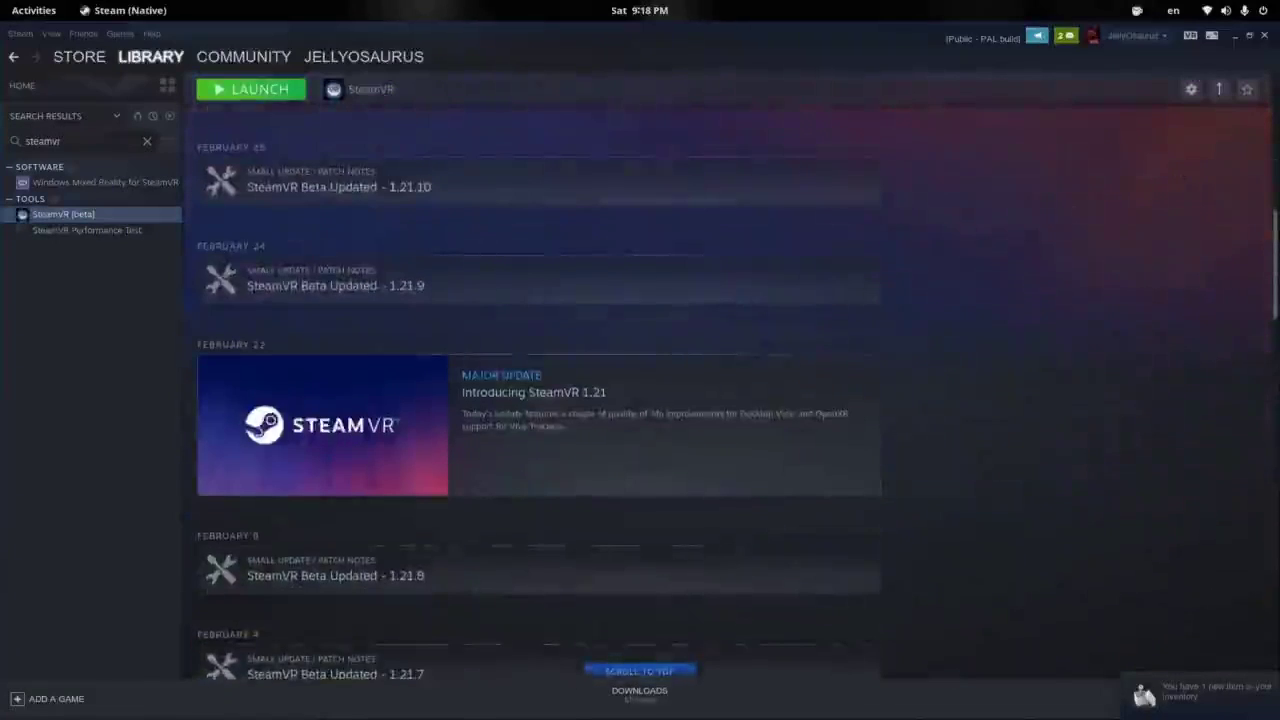
left_click(1236, 36)
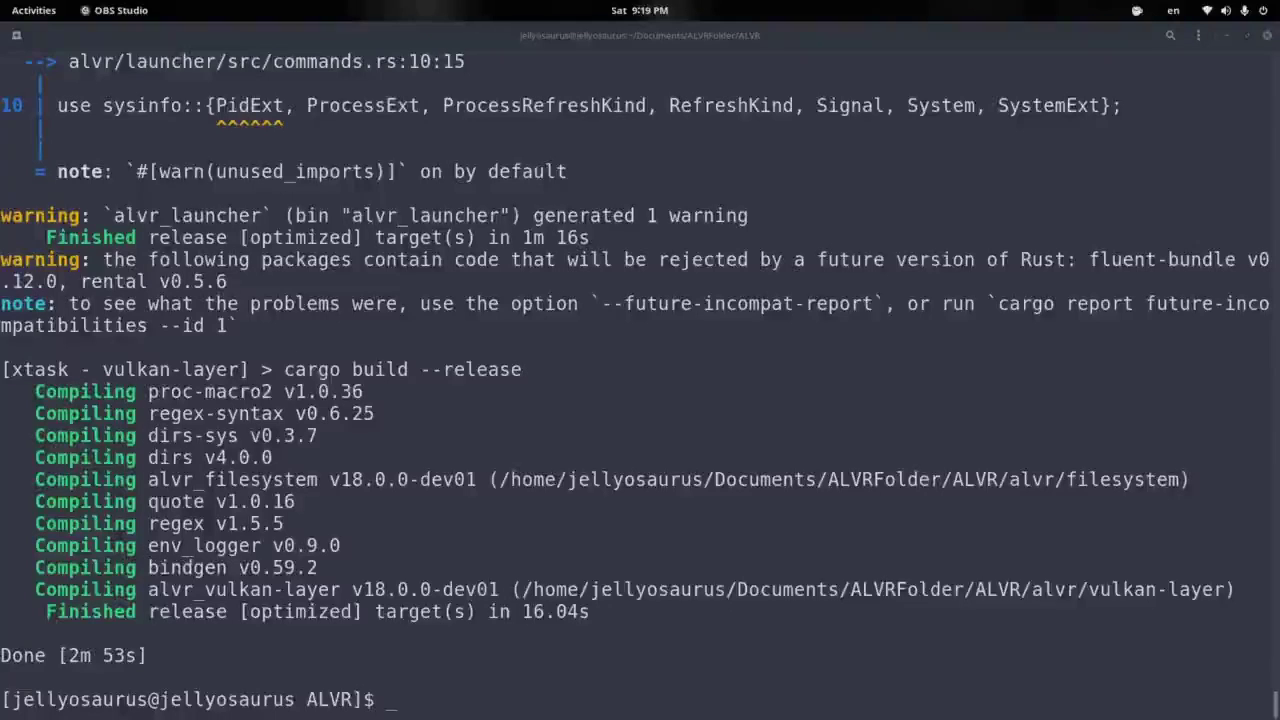
Download alvr_client_oculus_quest.apk from the ALVR-nightly 2022.03.19 release on GitHub.
key("alt+Tab")
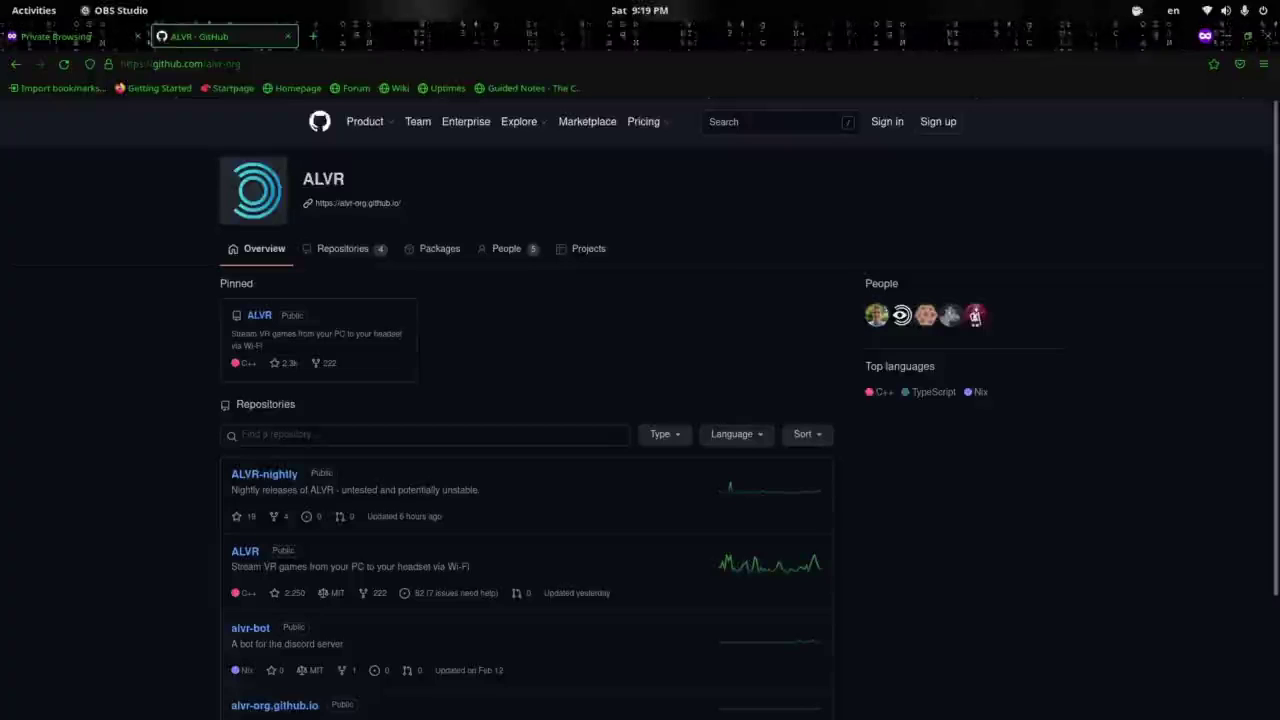
left_click(266, 476)
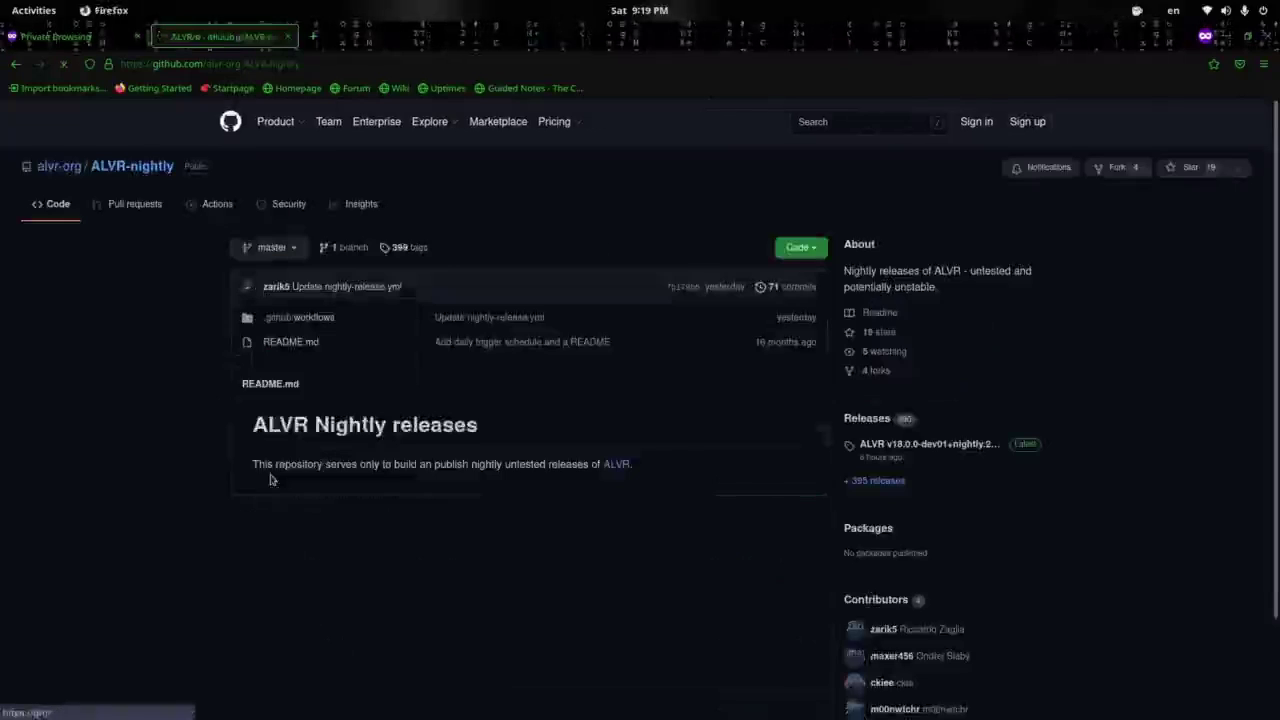
left_click(893, 481)
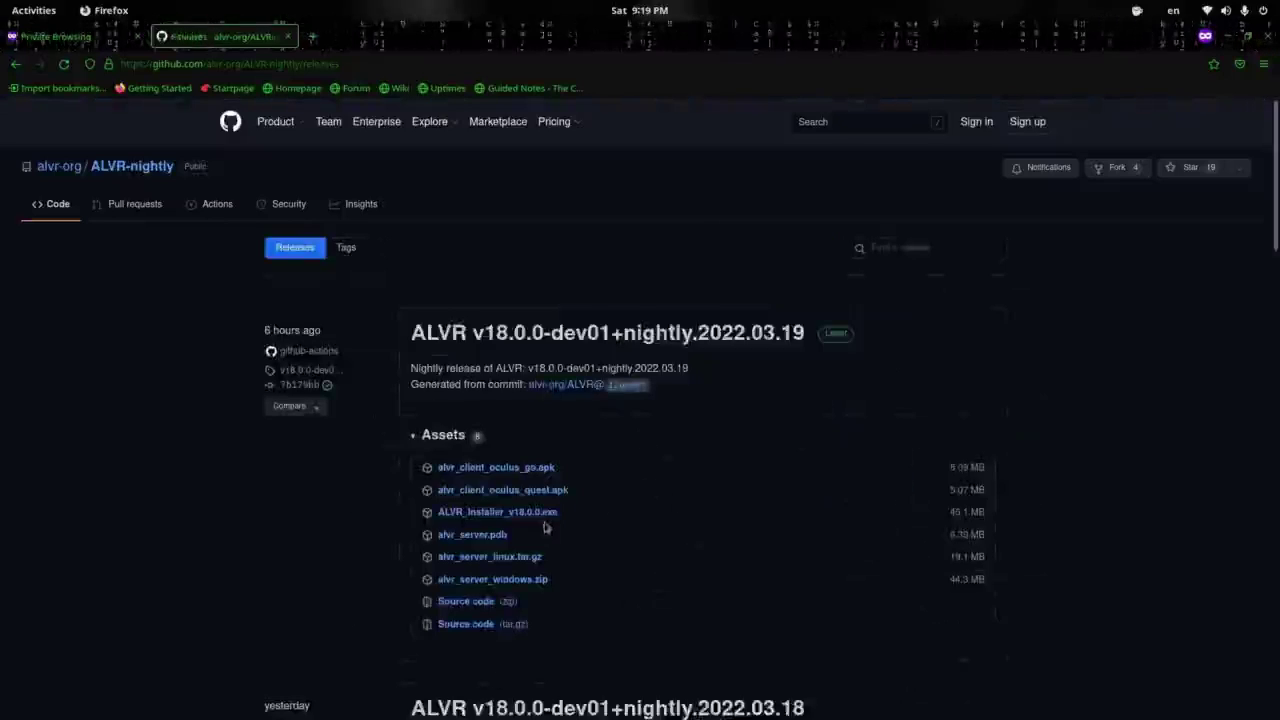
scroll(686, 403, "down", 2)
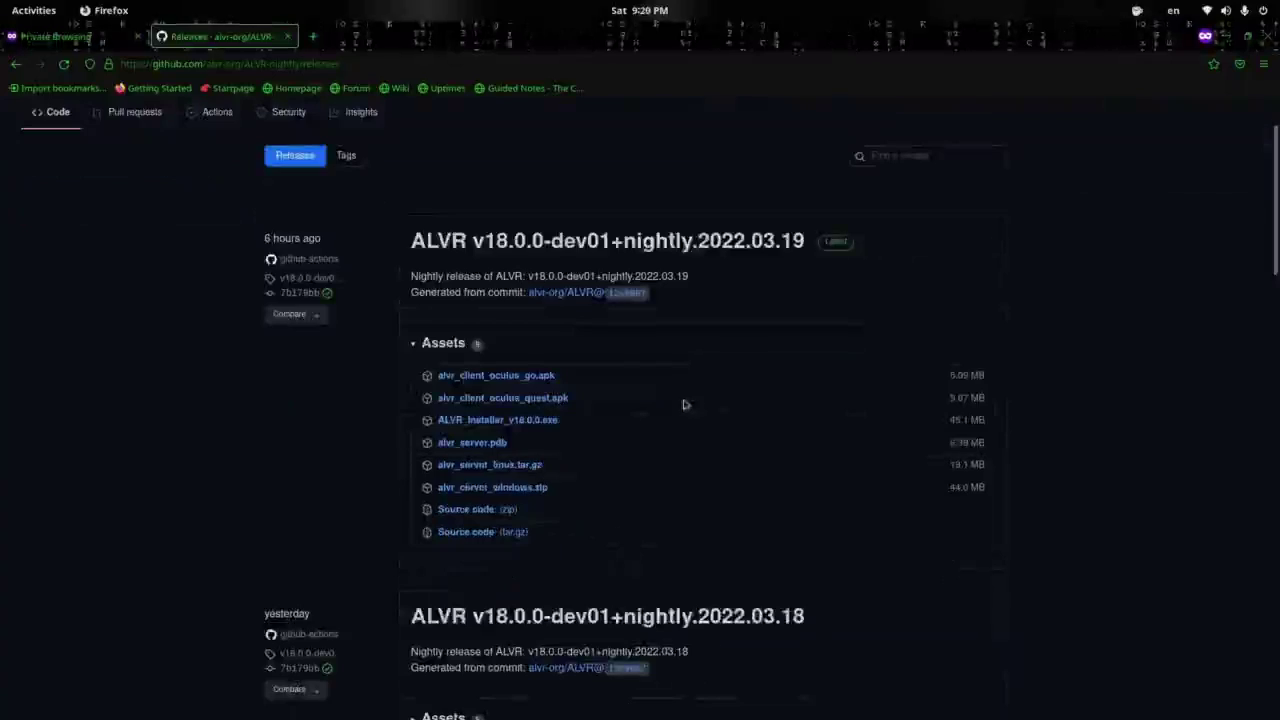
left_click(511, 400)
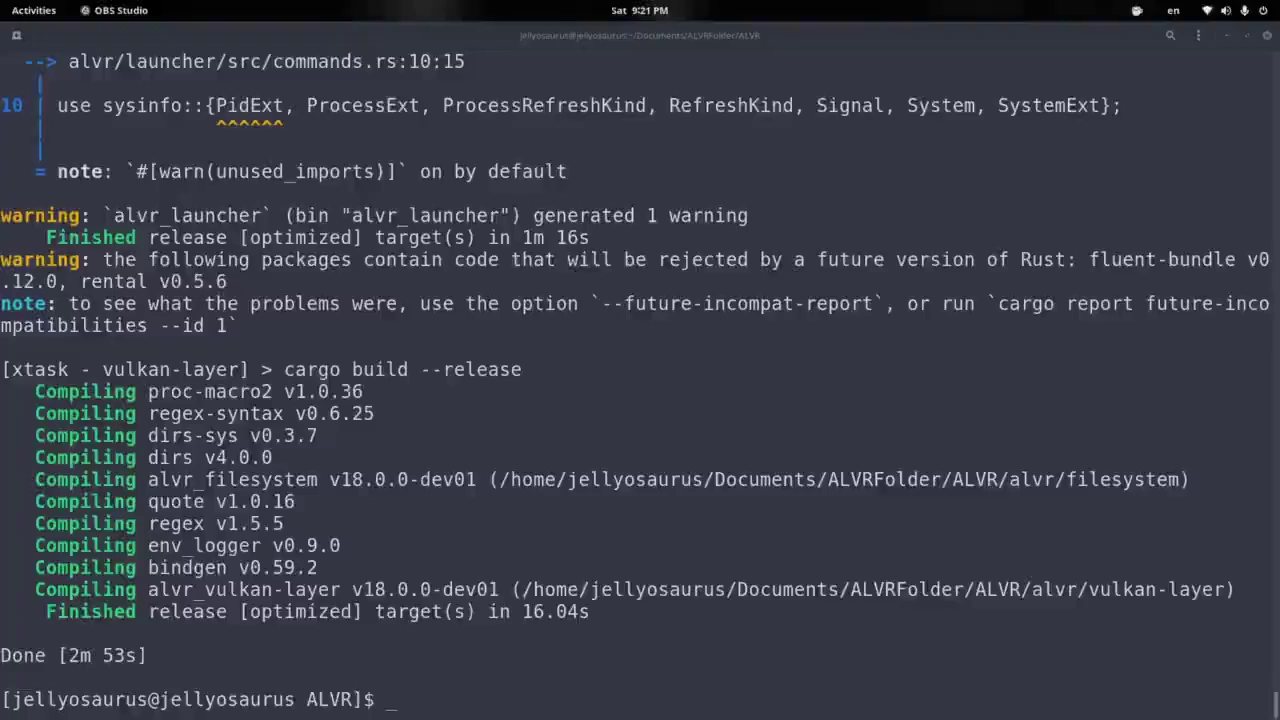
Reinstall android-tools with sudo pacman -S android-tools, authorising with the administrator password.
left_click(632, 590)
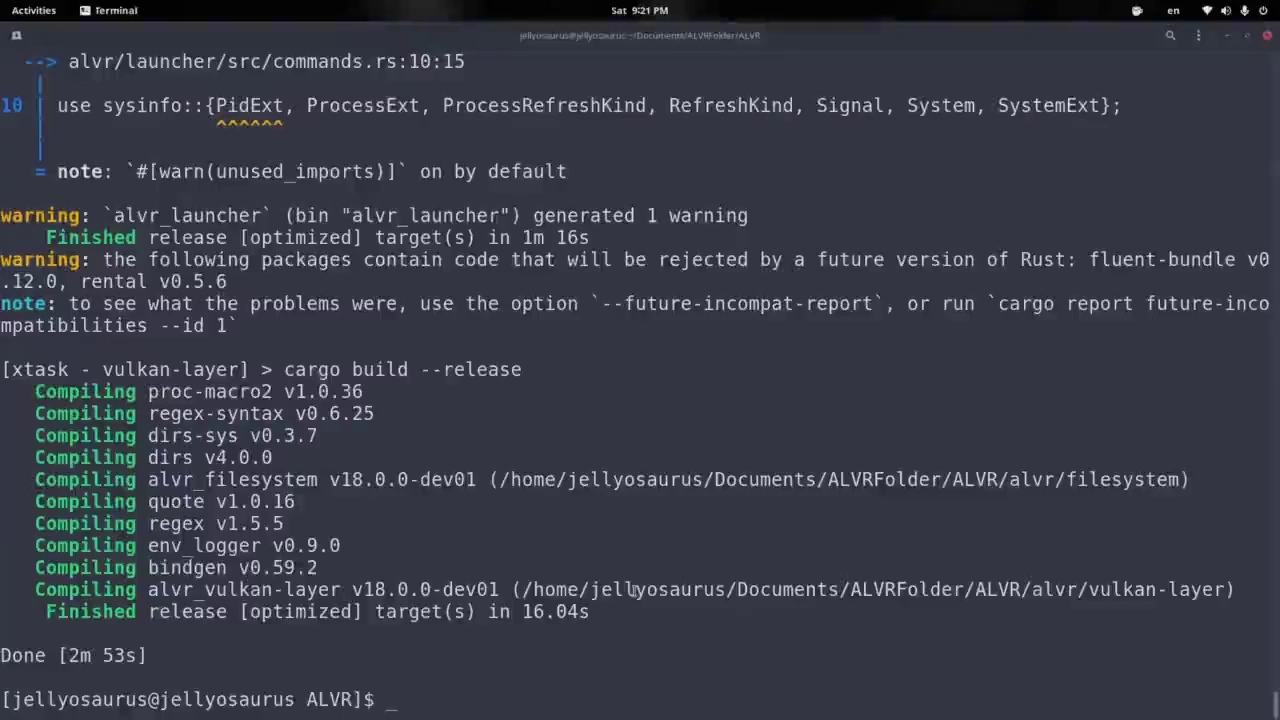
type("sudo pacman -S ")
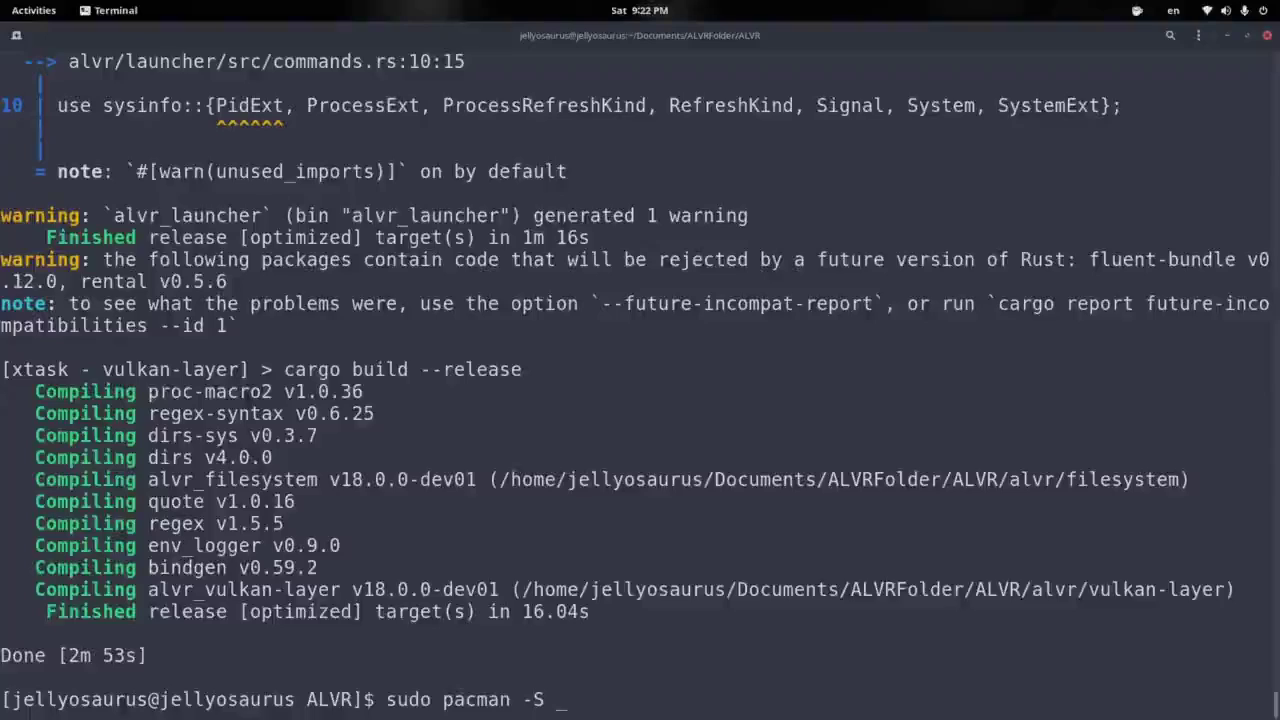
type("android-tools")
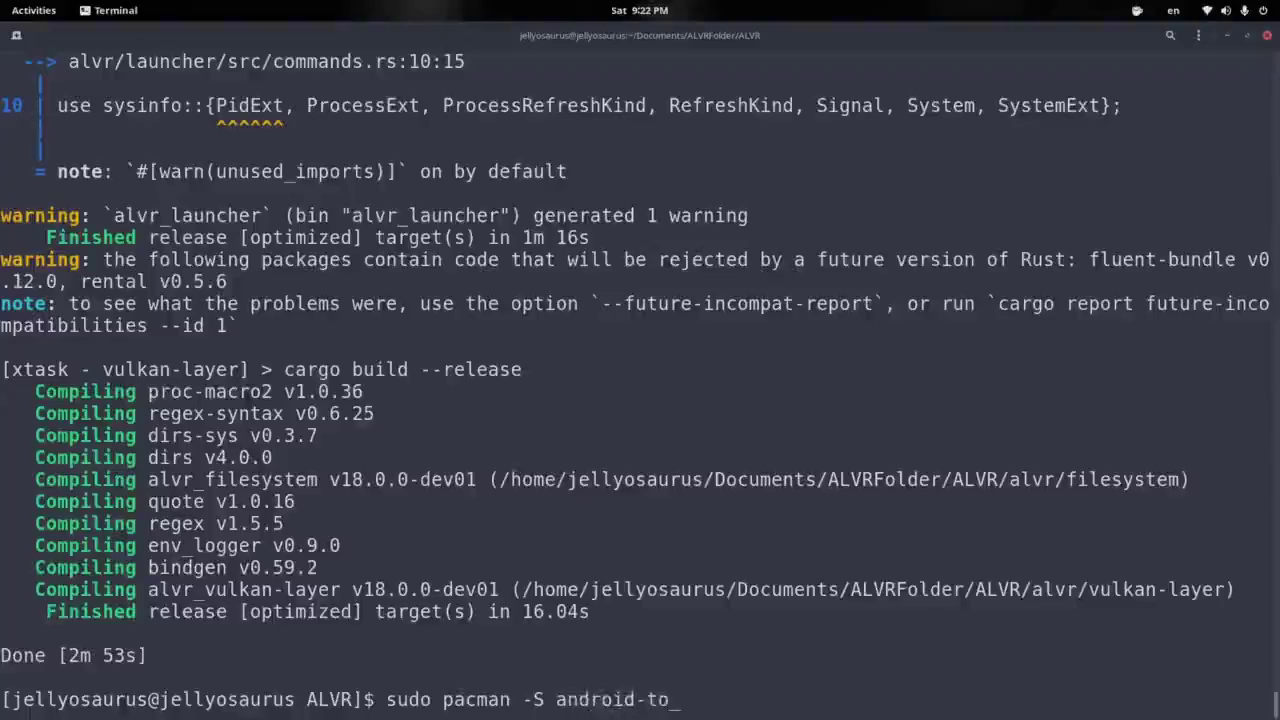
key("Return")
key("Return")
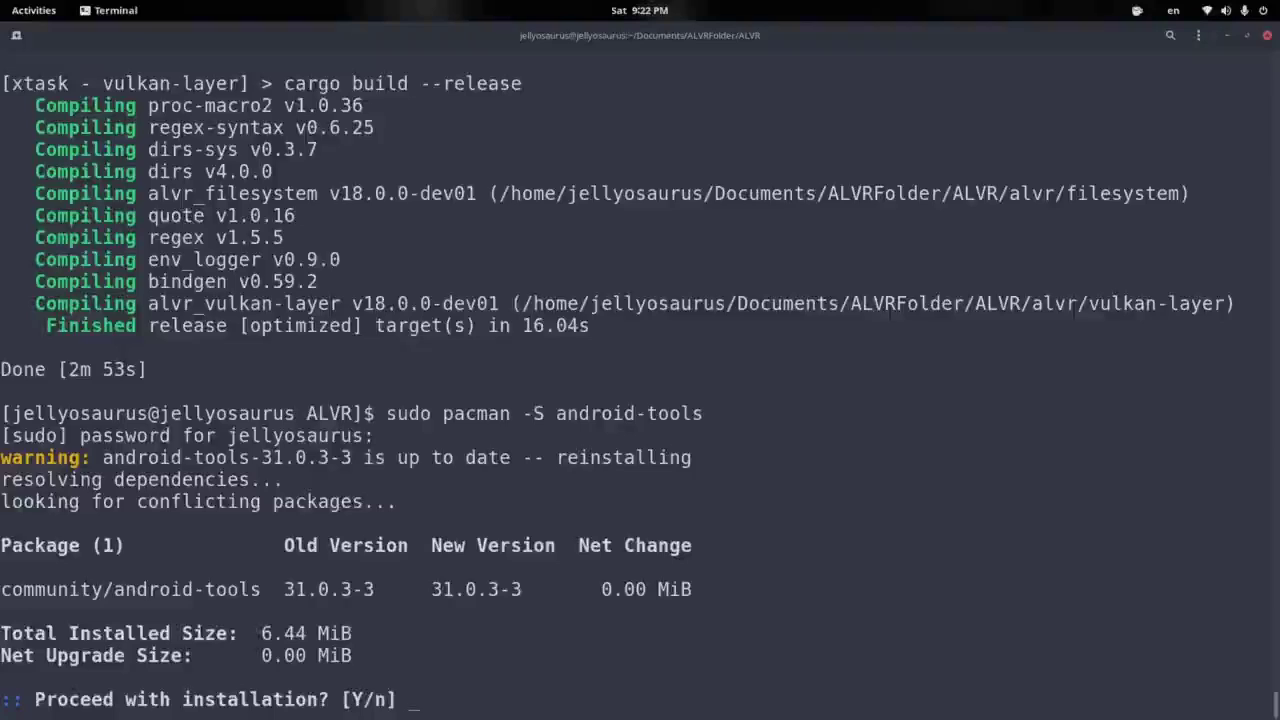
key("Return")
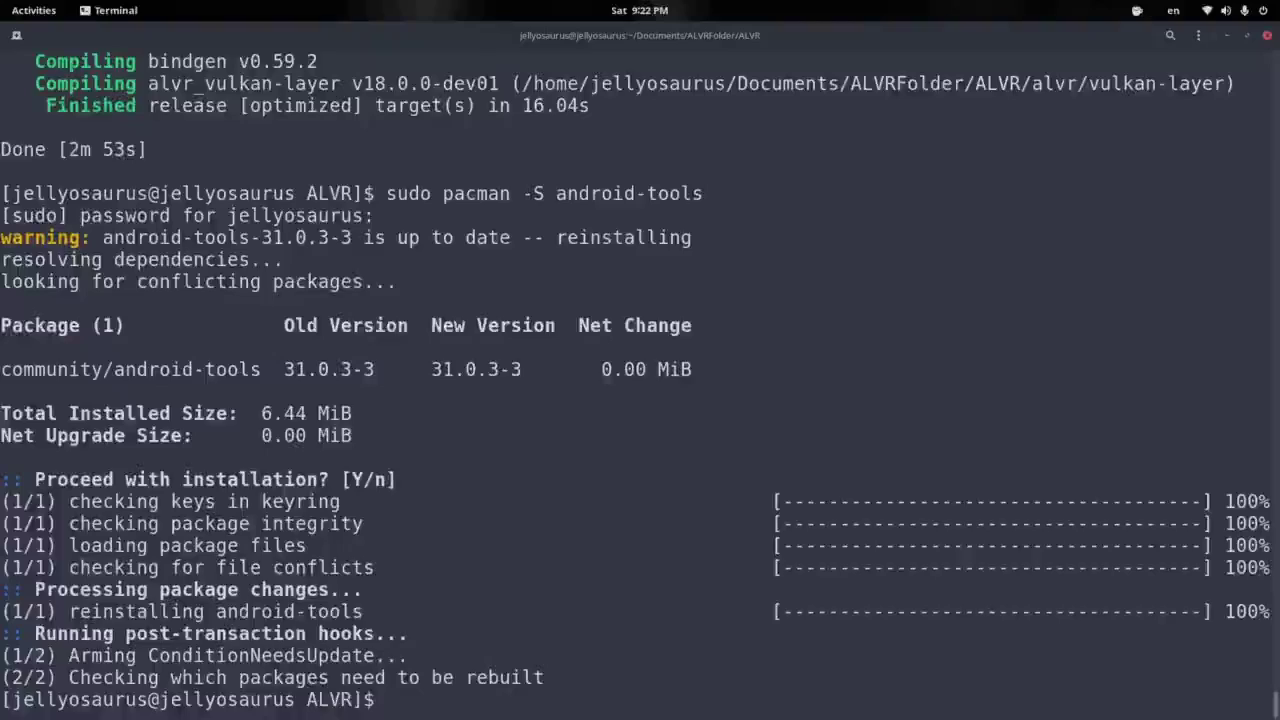
Start the adb daemon with adb devices, then move up to ALVRFolder and list it.
type("adb dev")
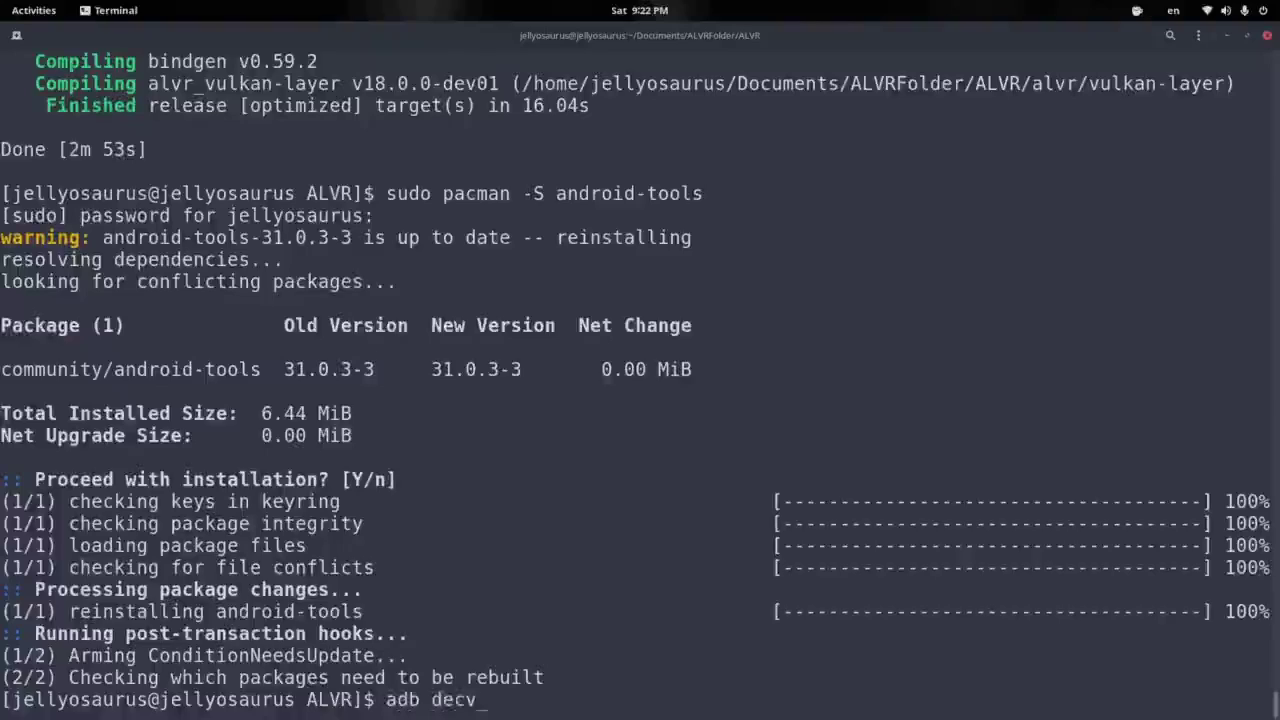
key("BackSpace")
type("vices")
key("Return")
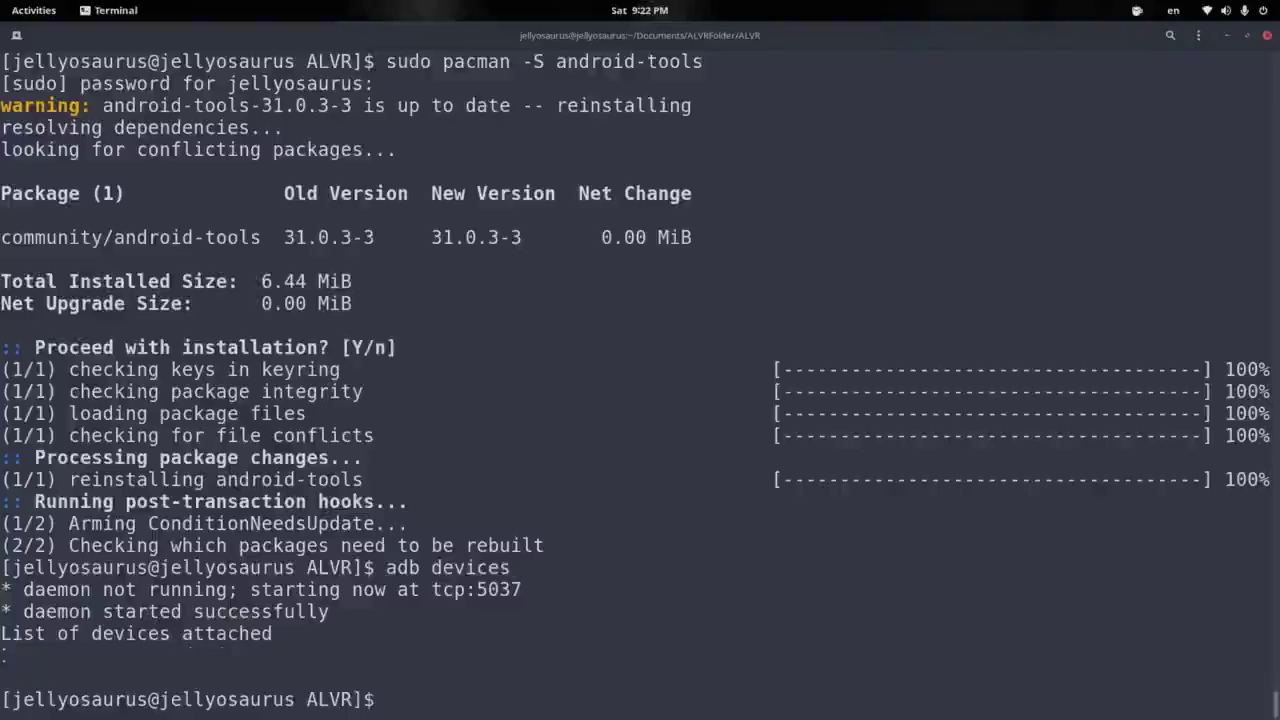
type("cd ..")
key("Return")
type("ls")
key("Return")
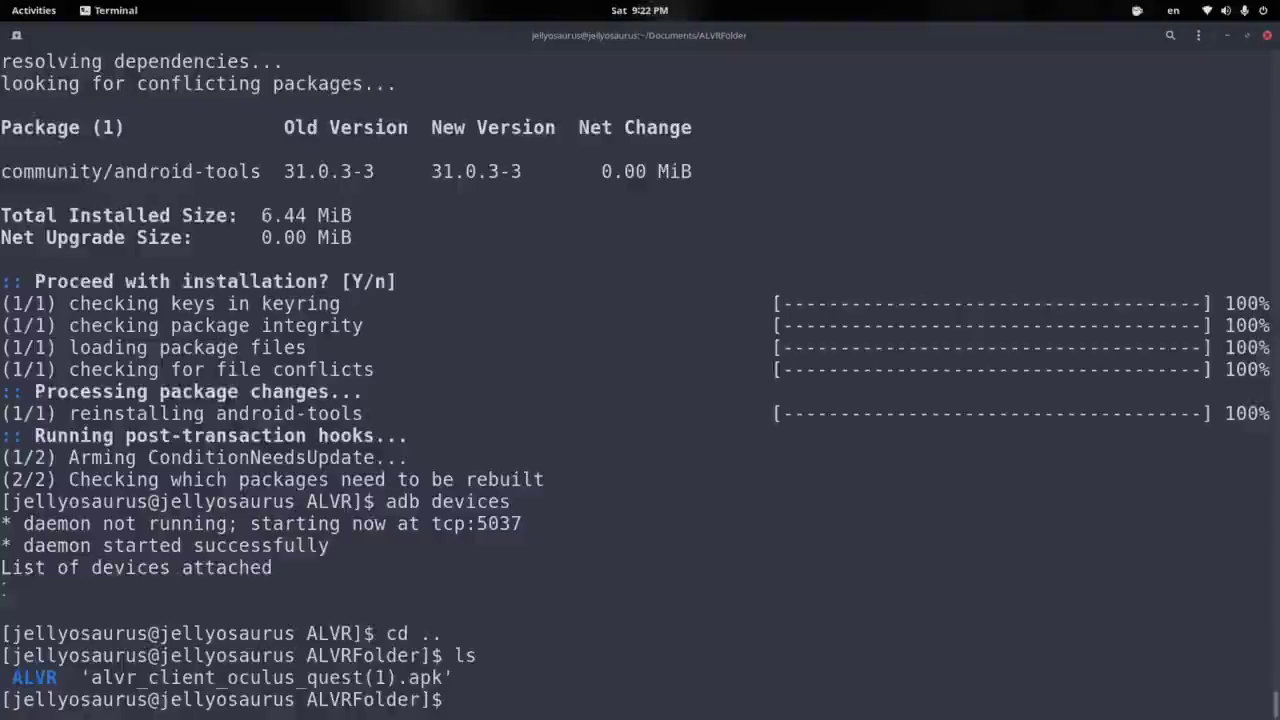
Install alvr_client_oculus_quest(1).apk onto the headset with adb install.
type("adb install a")
key("Tab")
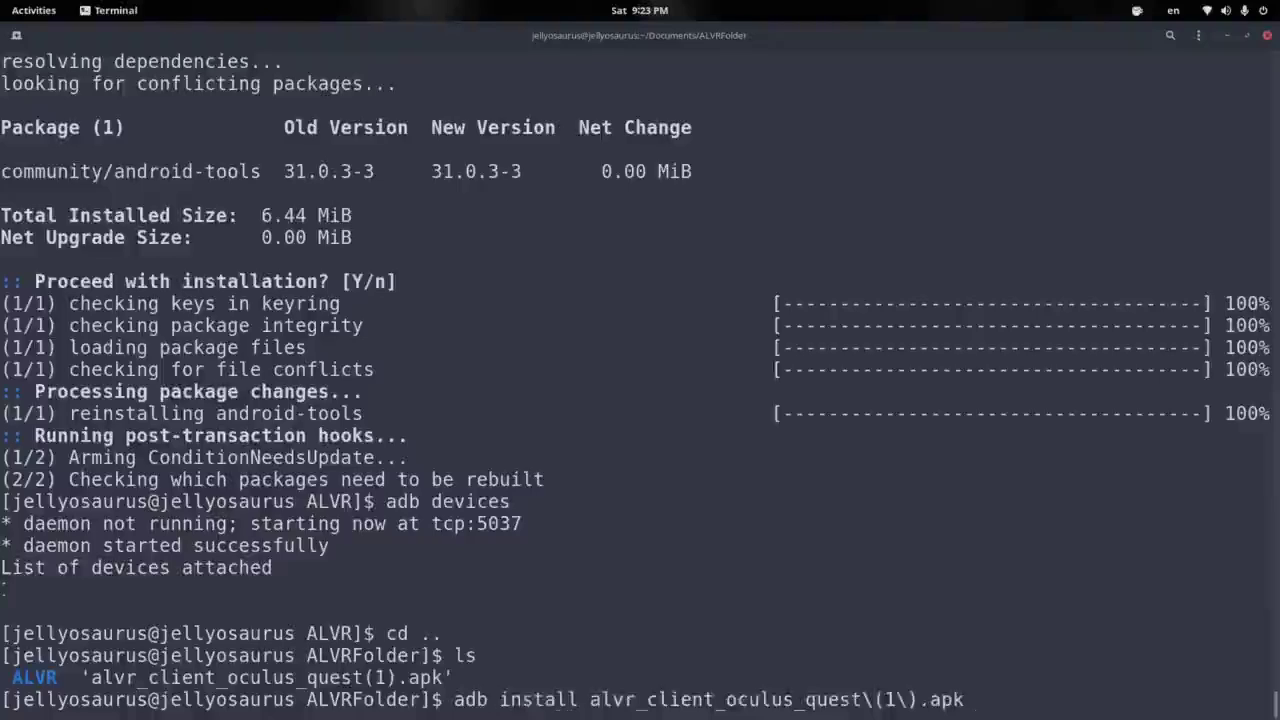
key("Return")
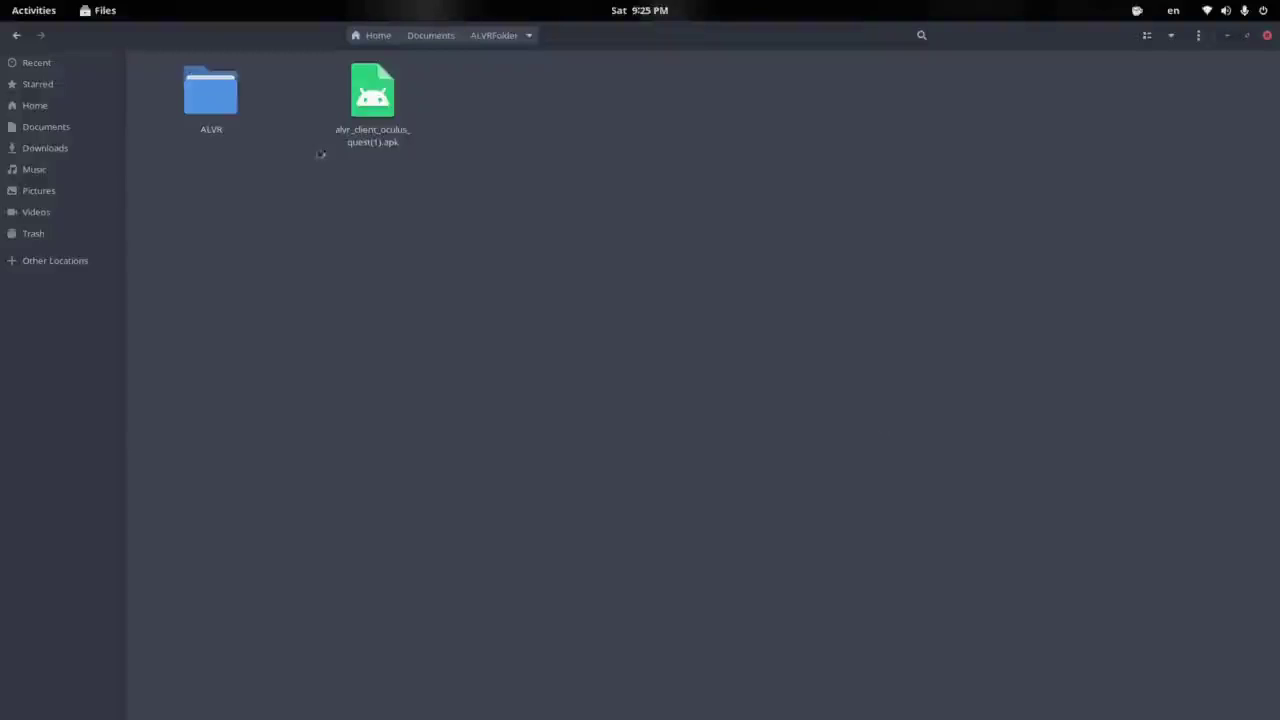
Run alvr_launcher from the ALVR build's alvr_server_linux bin folder.
double_click(228, 104)
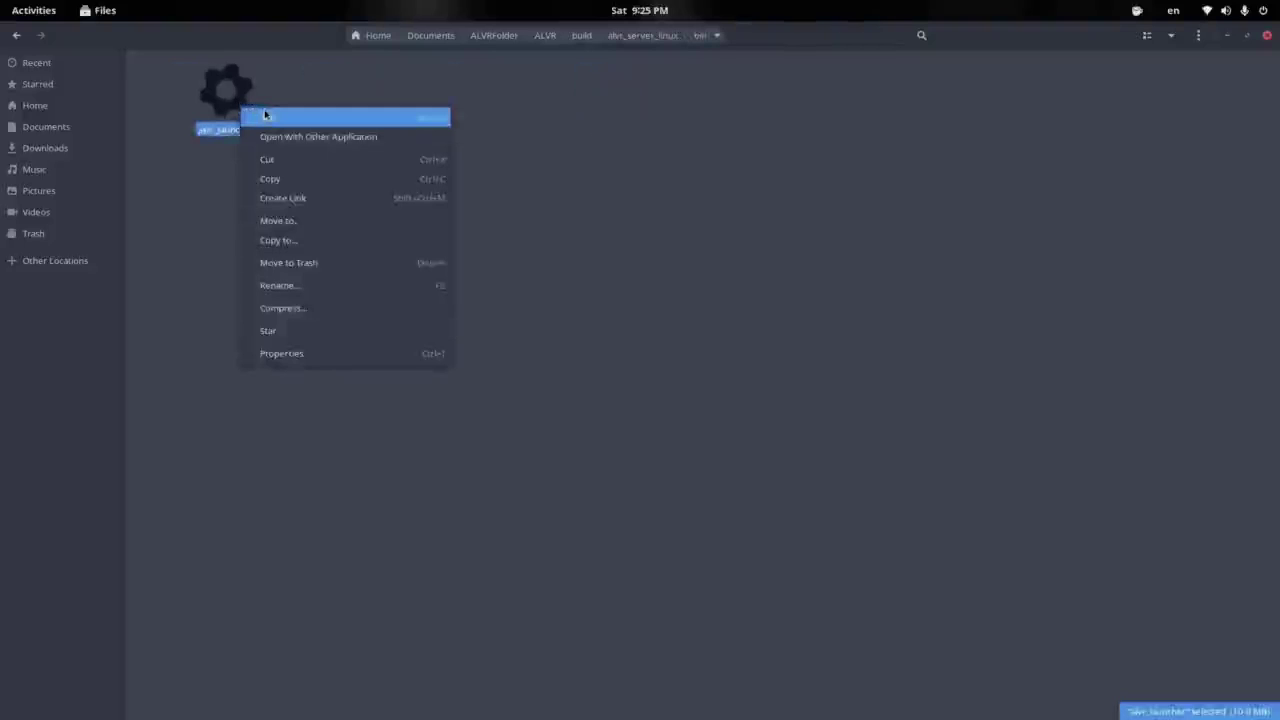
left_click(266, 115)
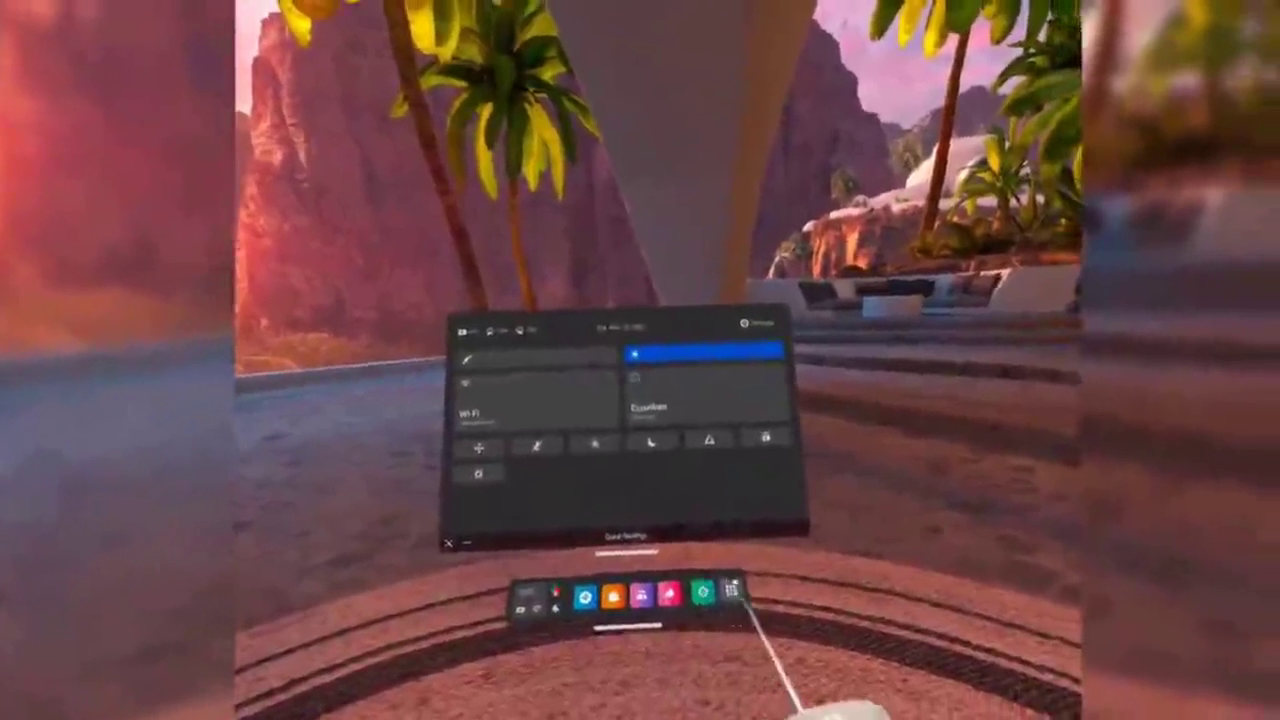
Show the headset's app library and open its sort/filter dropdown.
left_click(732, 590)
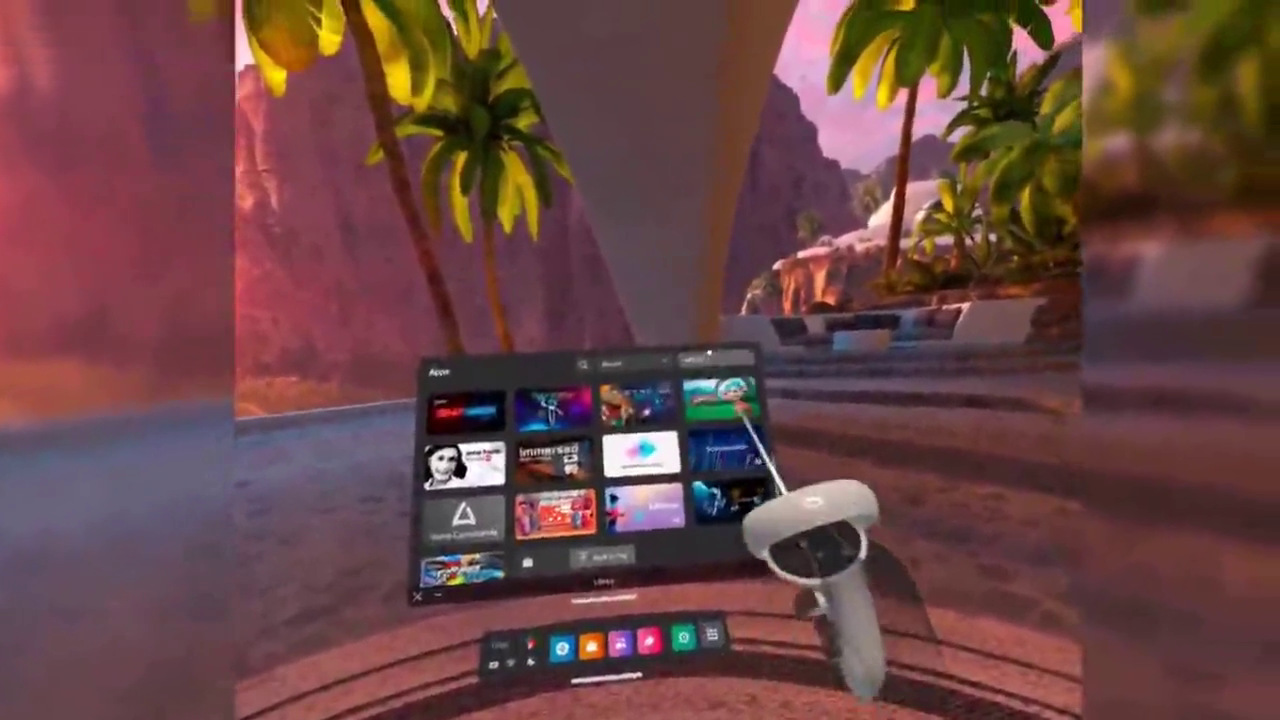
left_click(716, 358)
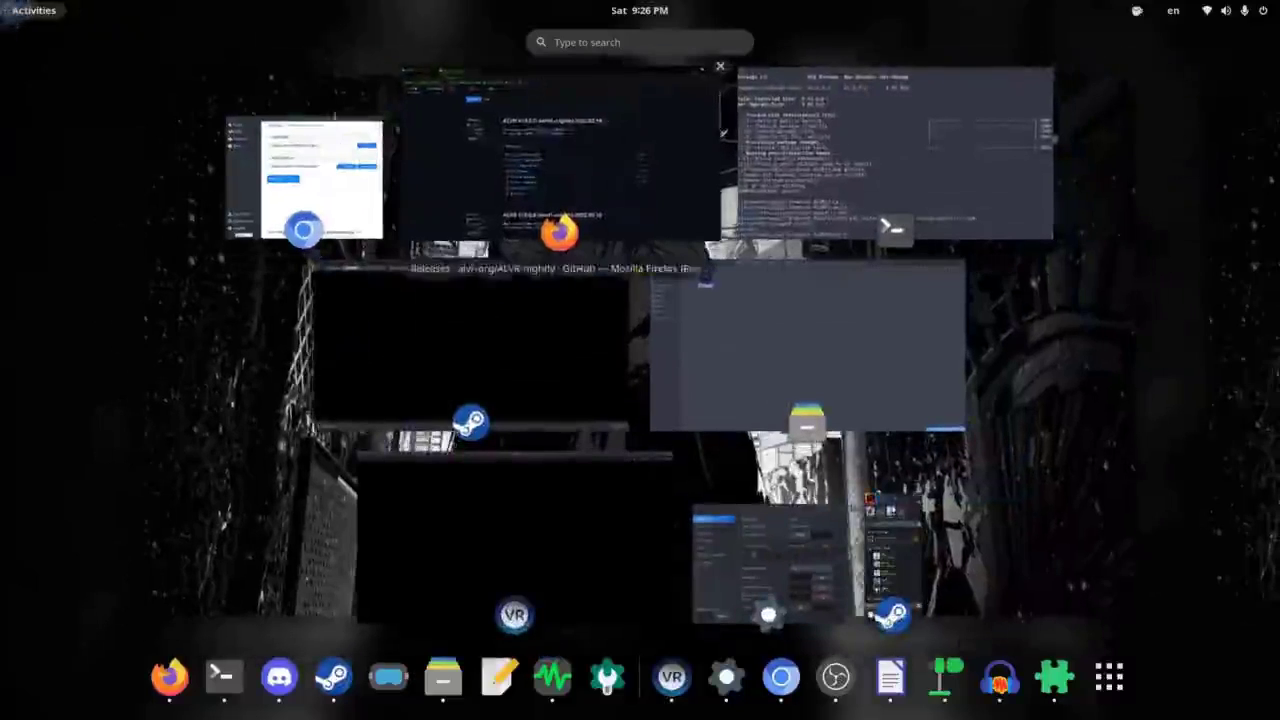
Trust the new Quest 2 client in ALVR, view Statistics, and bring up SteamVR's VR view.
left_click(295, 197)
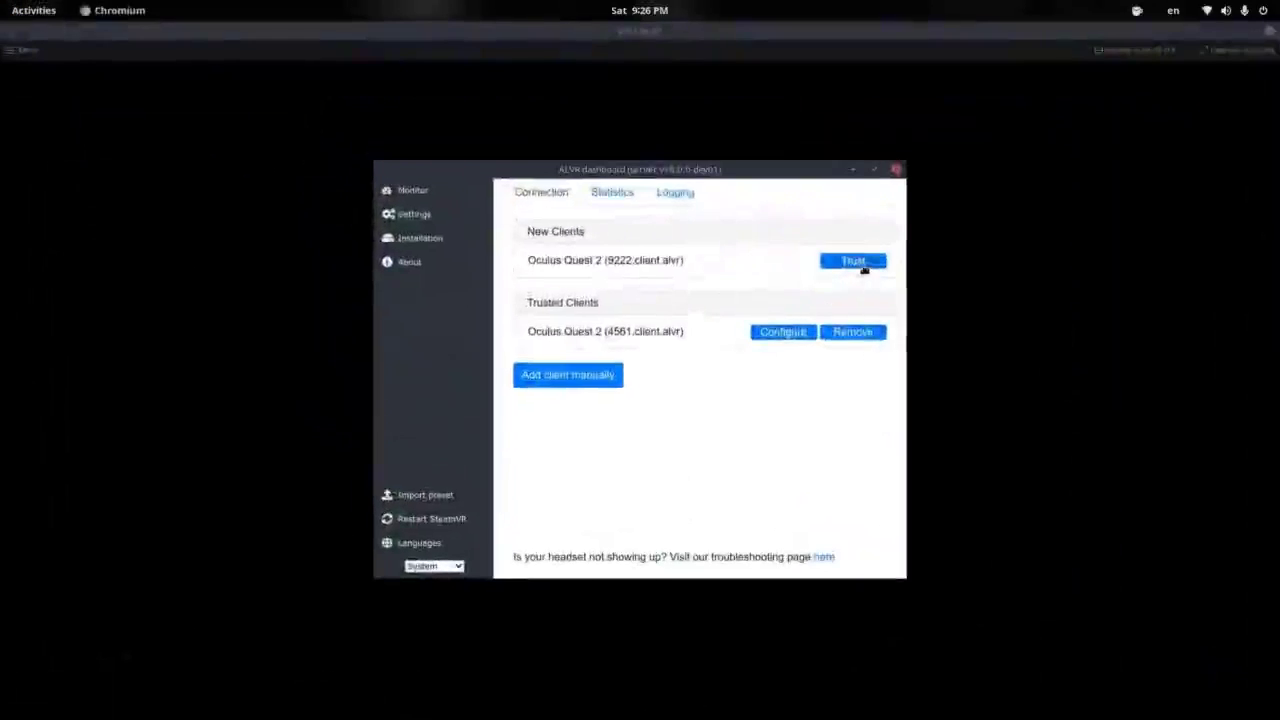
left_click(852, 260)
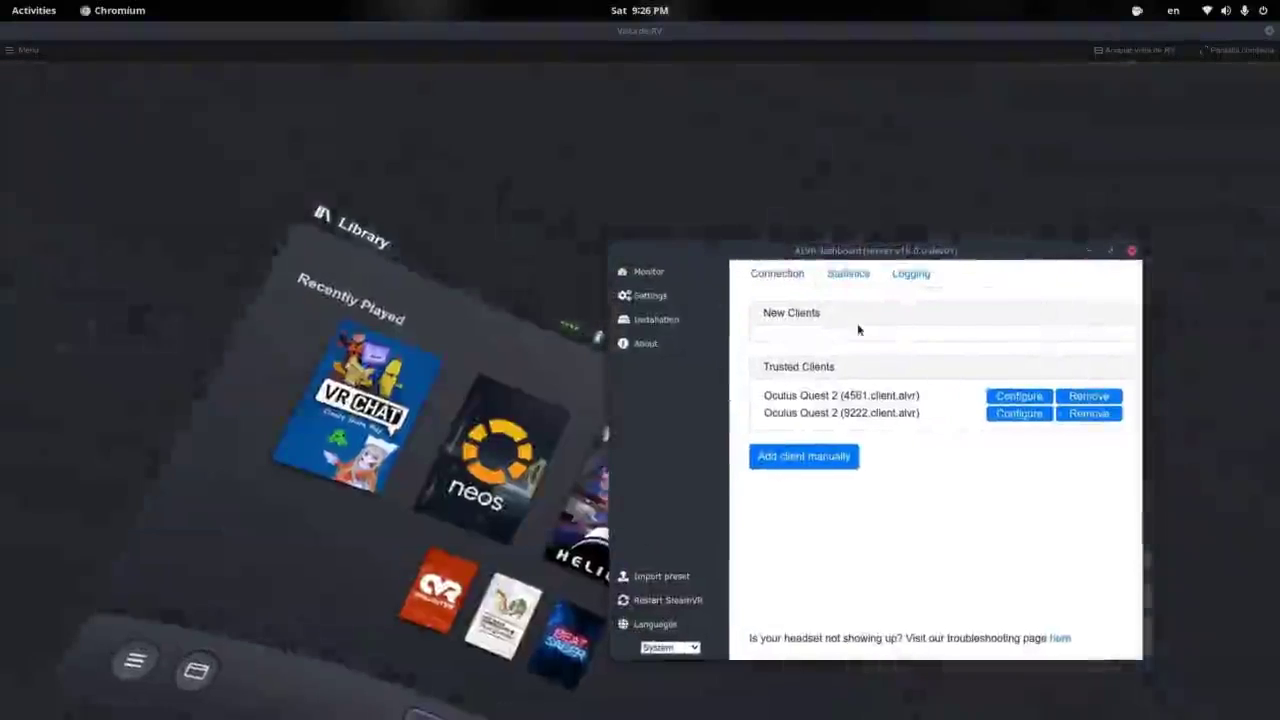
left_click(848, 273)
left_click(869, 145)
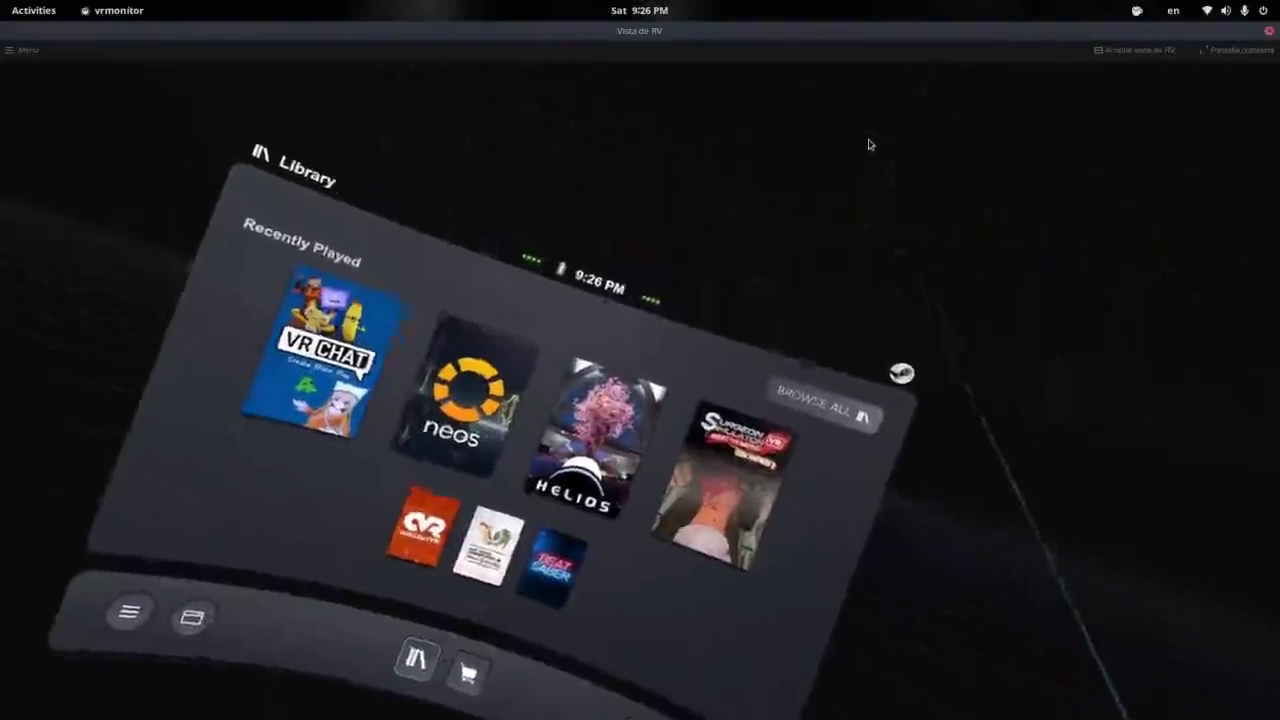